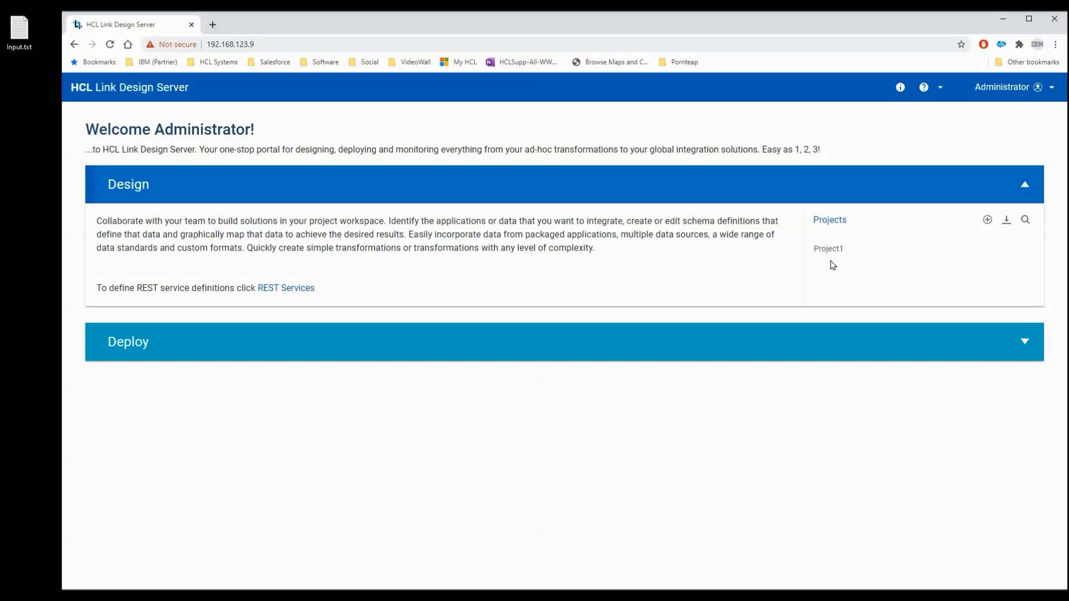
Open Project1 and list the files it contains.
left_click(847, 253)
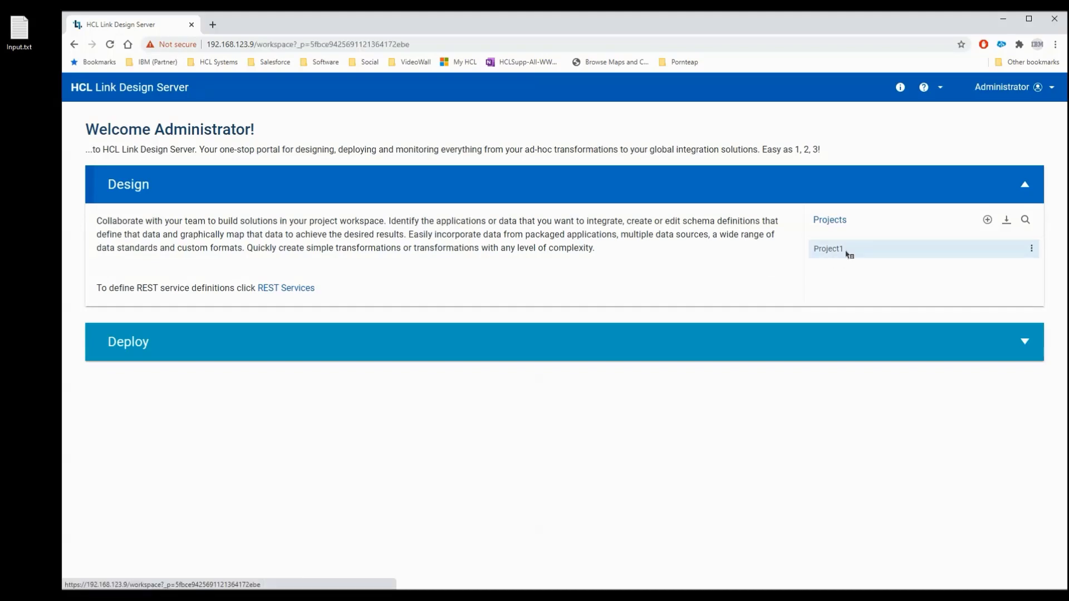
left_click(167, 578)
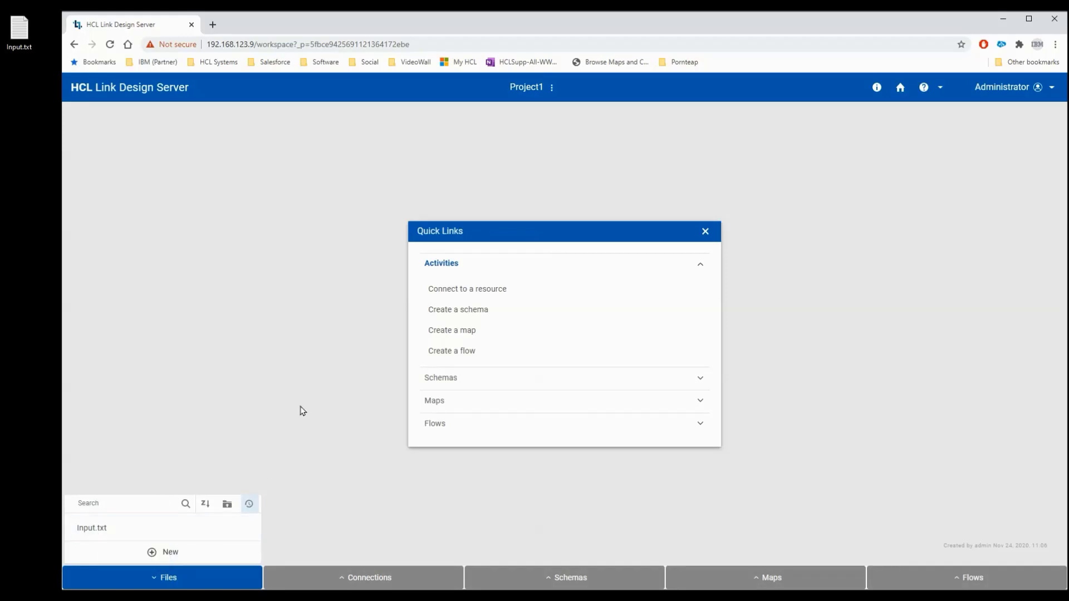
Open Input.txt from the desktop, examine the comma-separated fields of the first record, and close the file.
left_click(32, 84)
left_click(23, 38)
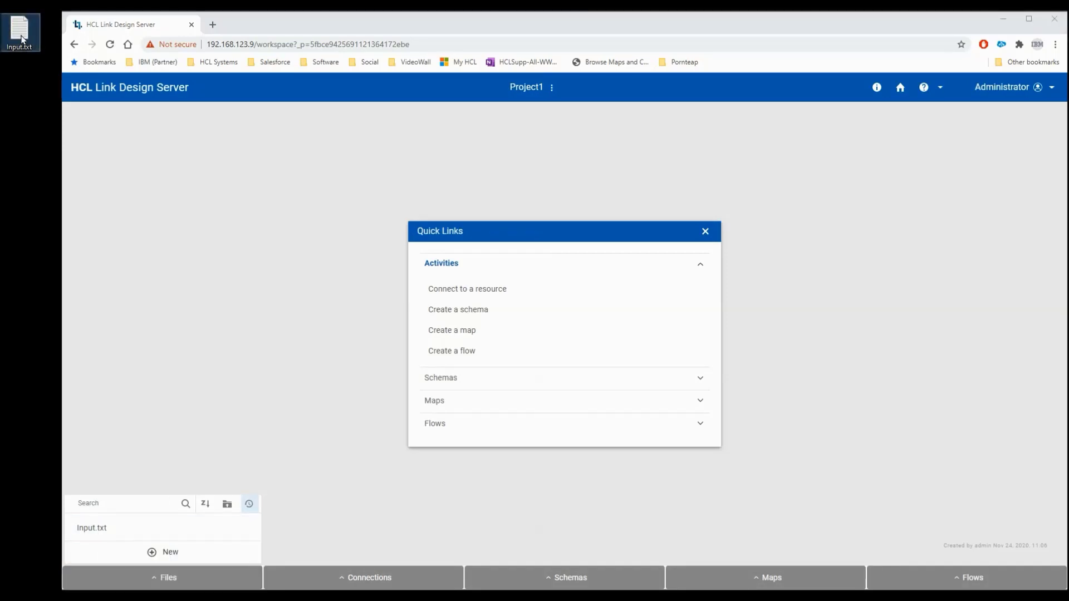
double_click(22, 37)
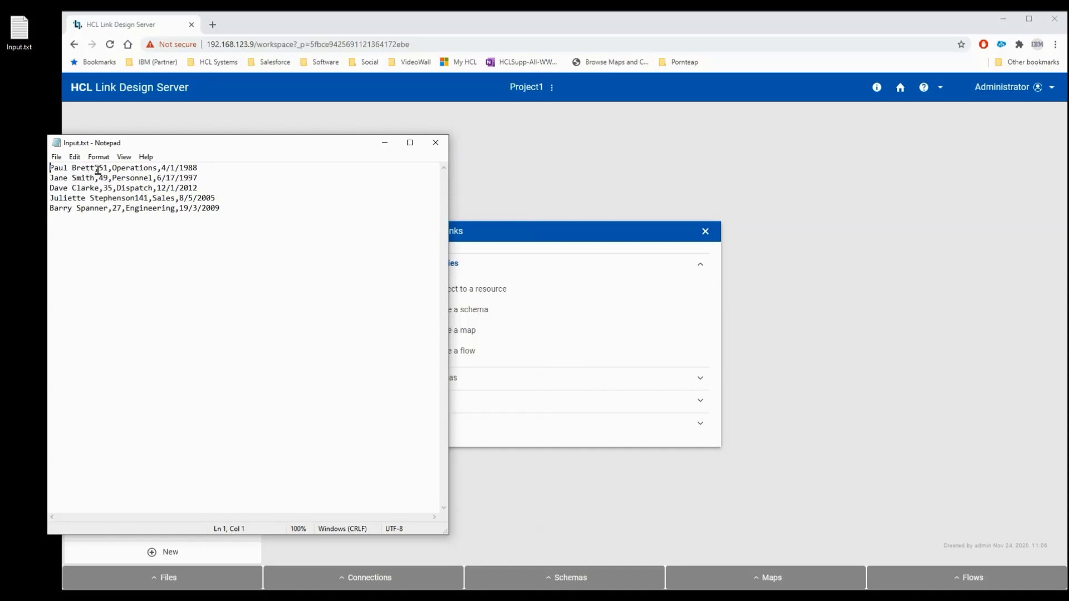
left_click_drag(99, 168, 200, 168)
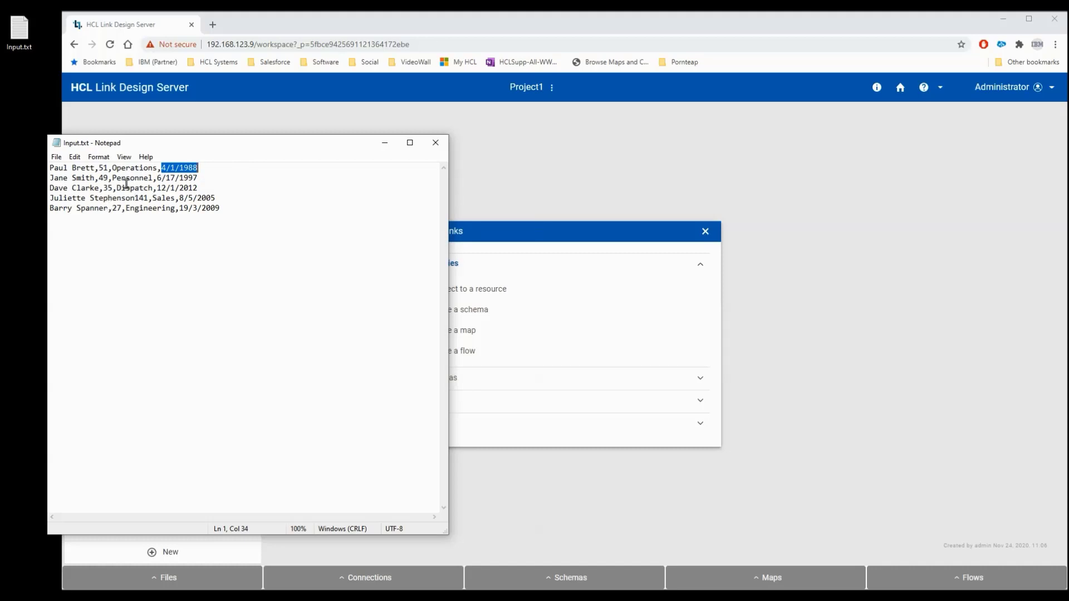
left_click(437, 144)
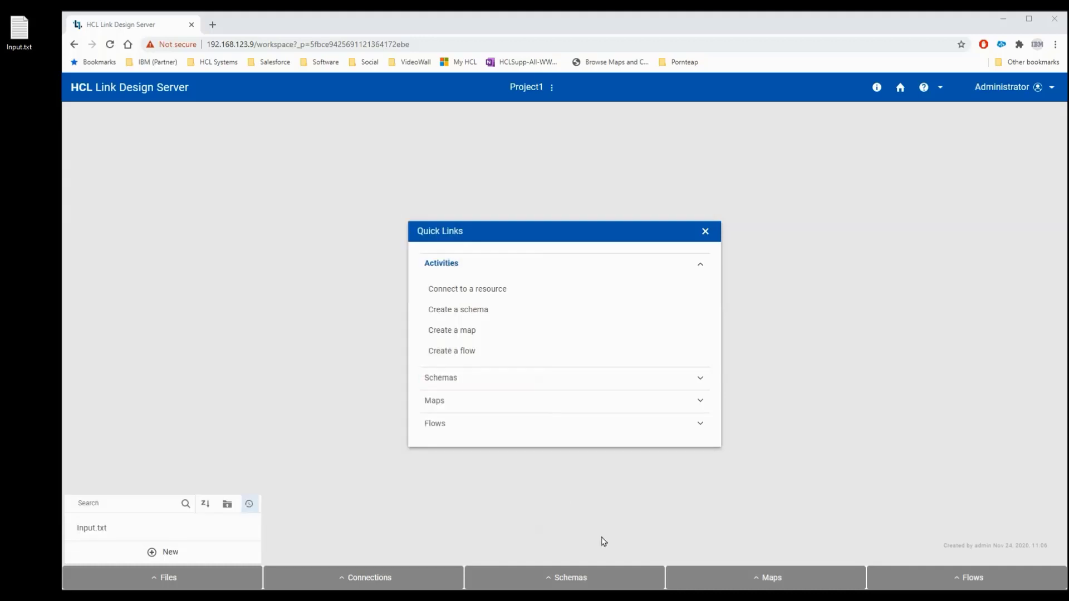
Check the project's available schemas and open the Example map.
left_click(581, 578)
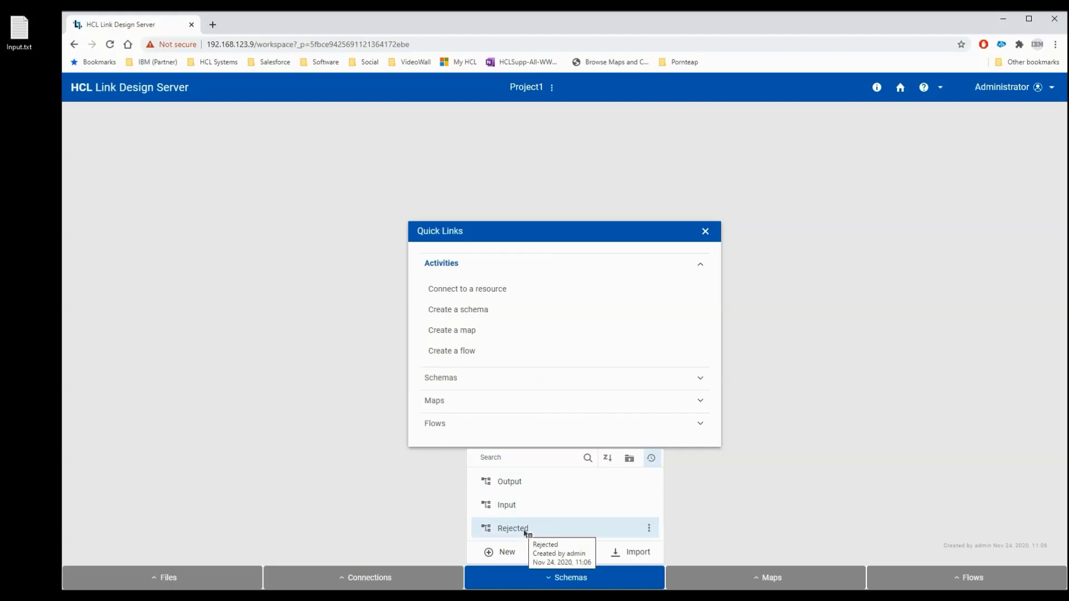
left_click(771, 578)
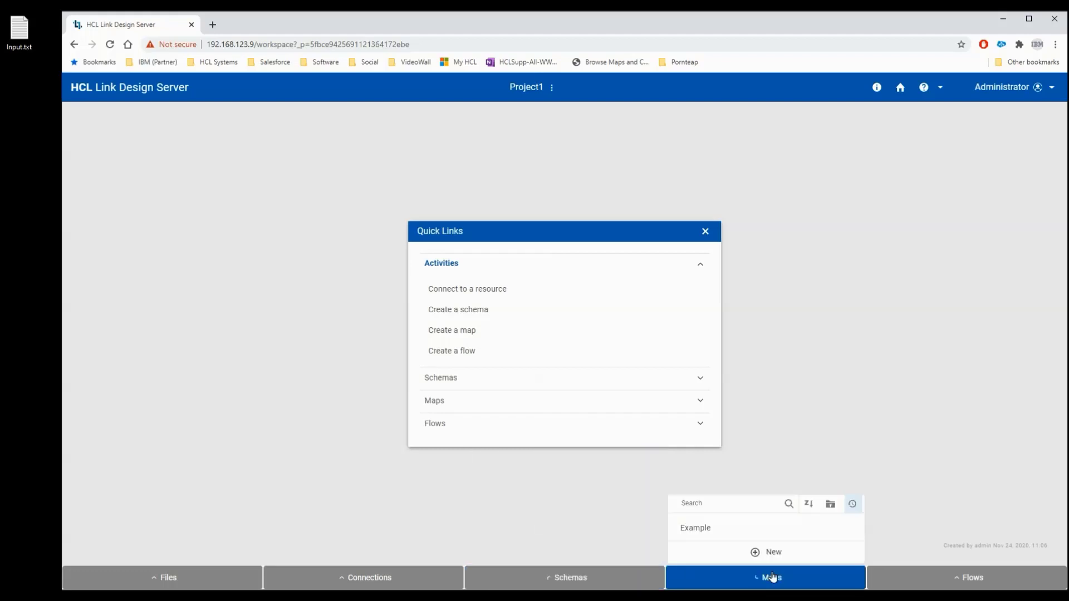
left_click(702, 529)
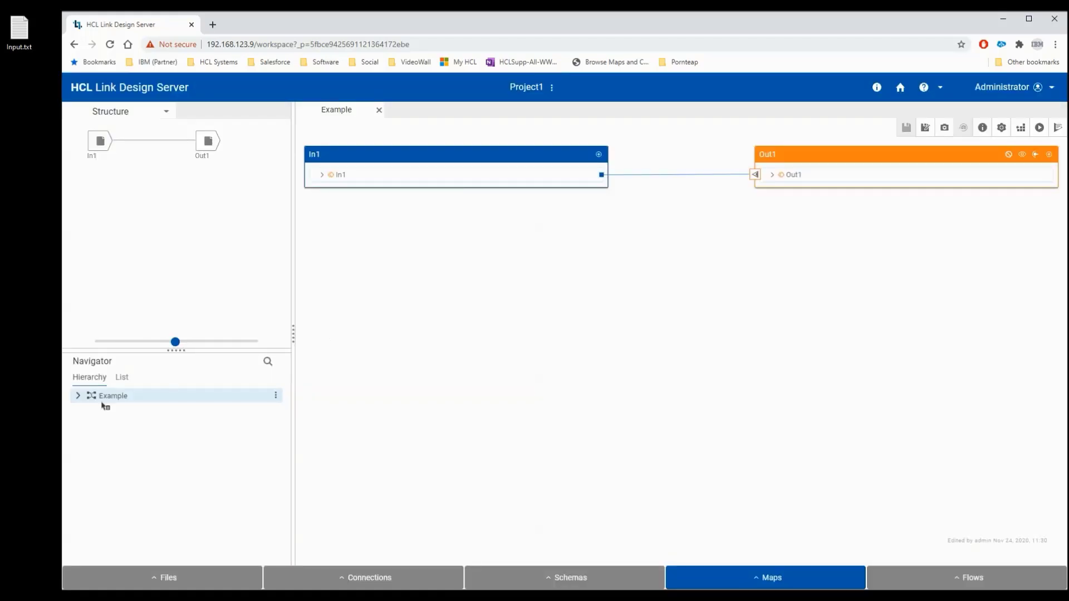
Expand the In1 and Out1 cards down to their Row fields and display the rule mapped to the output Row.
left_click(323, 176)
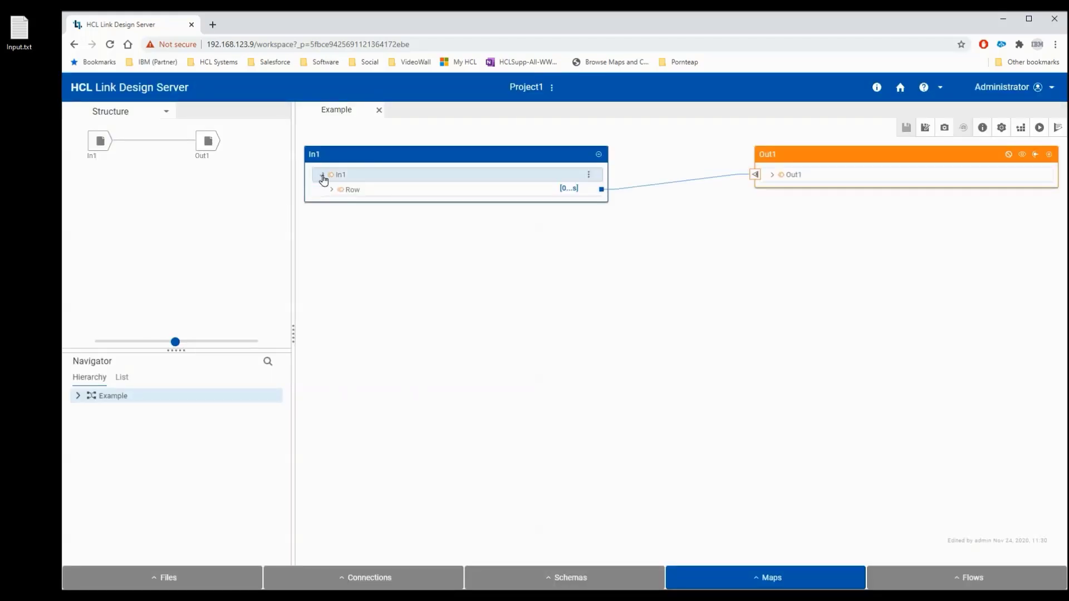
left_click(332, 190)
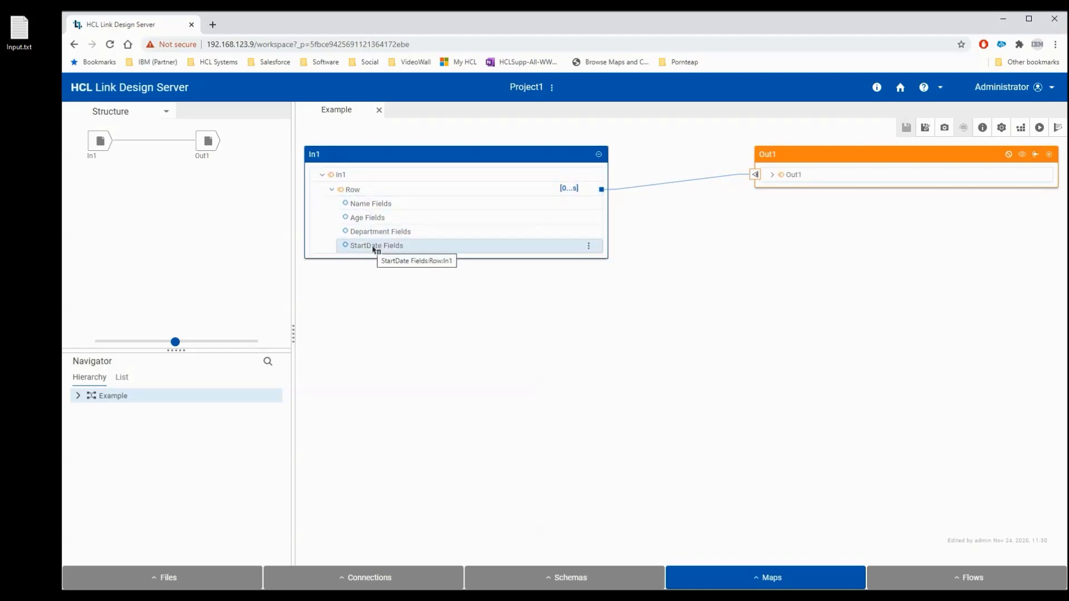
left_click(772, 175)
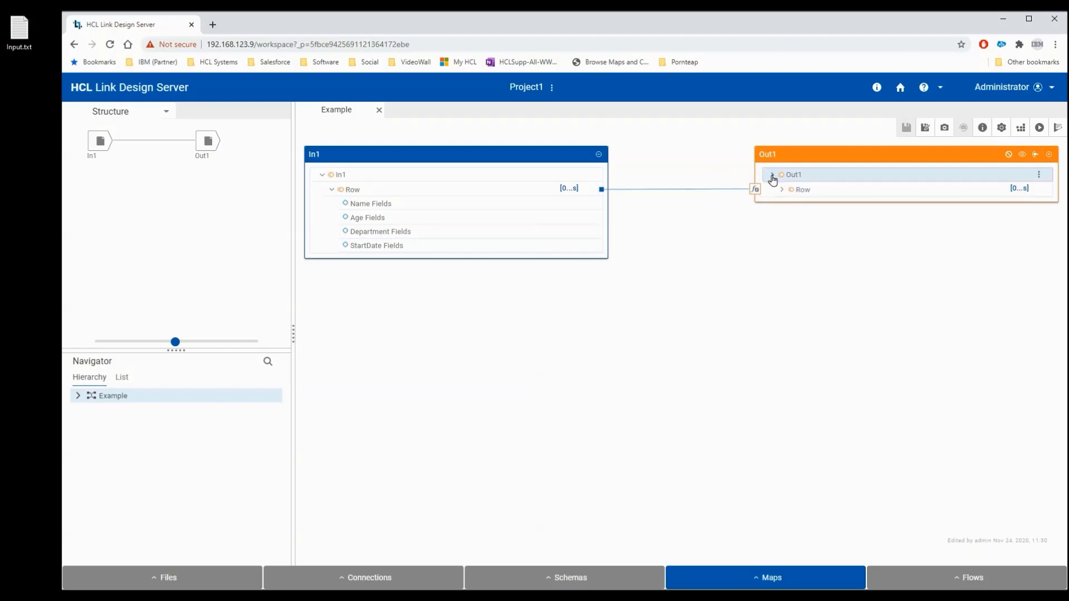
left_click(781, 190)
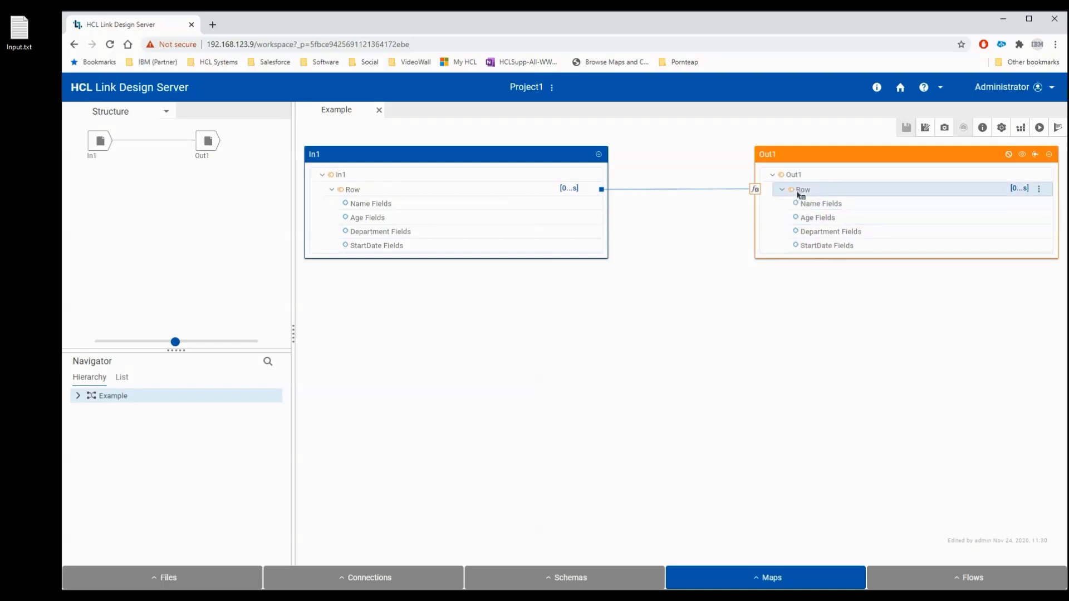
left_click(756, 190)
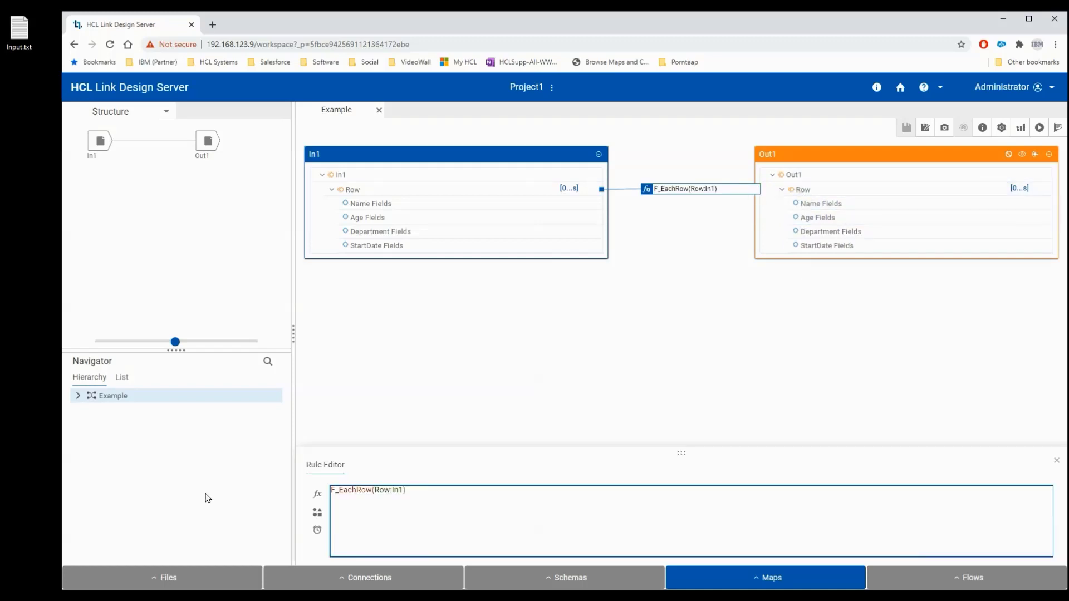
Open the F_EachRow functional map and expand Row1 and Row to inspect the field-to-field mappings.
left_click(78, 396)
double_click(114, 412)
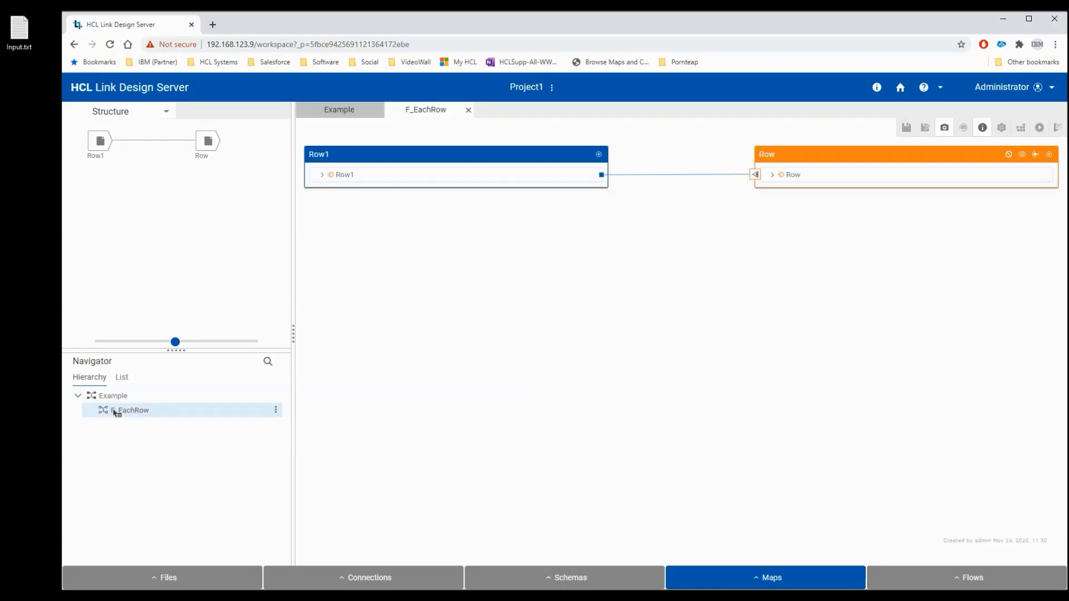
left_click(321, 174)
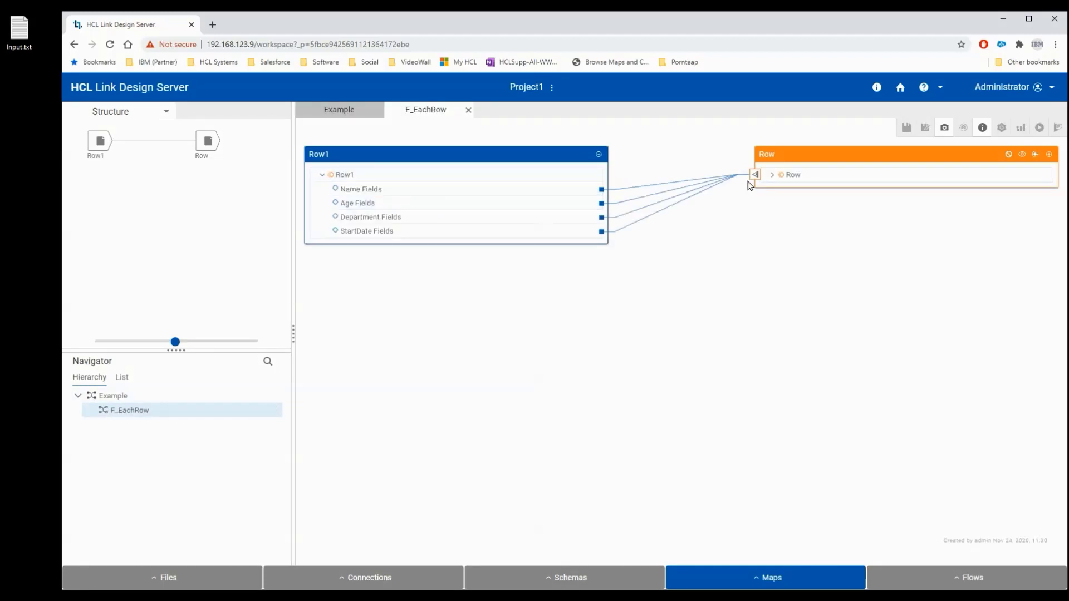
left_click(772, 175)
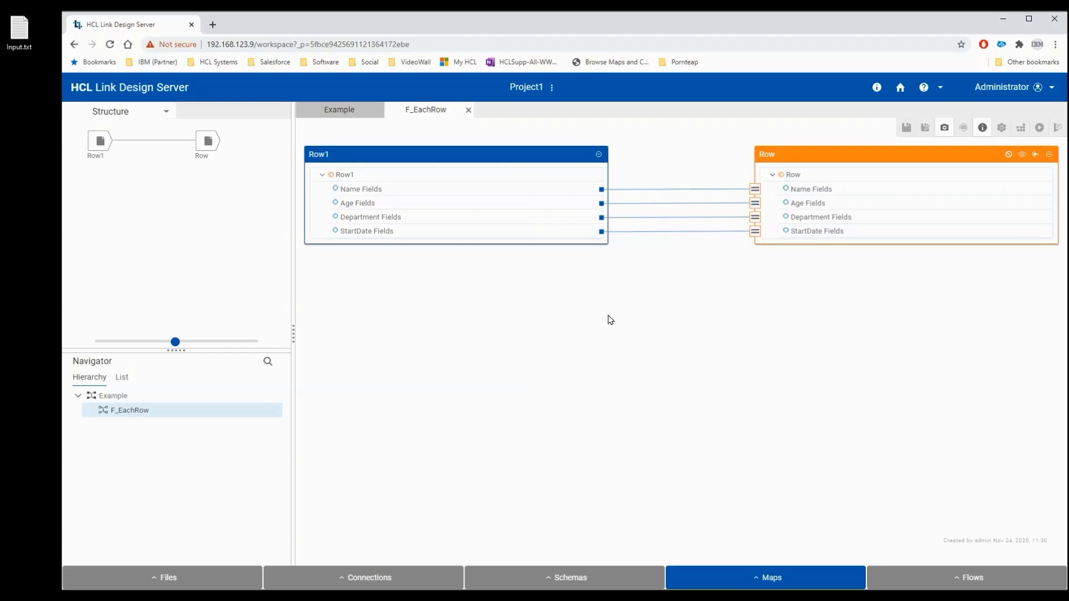
Return to the Example map, then build and run it.
double_click(113, 396)
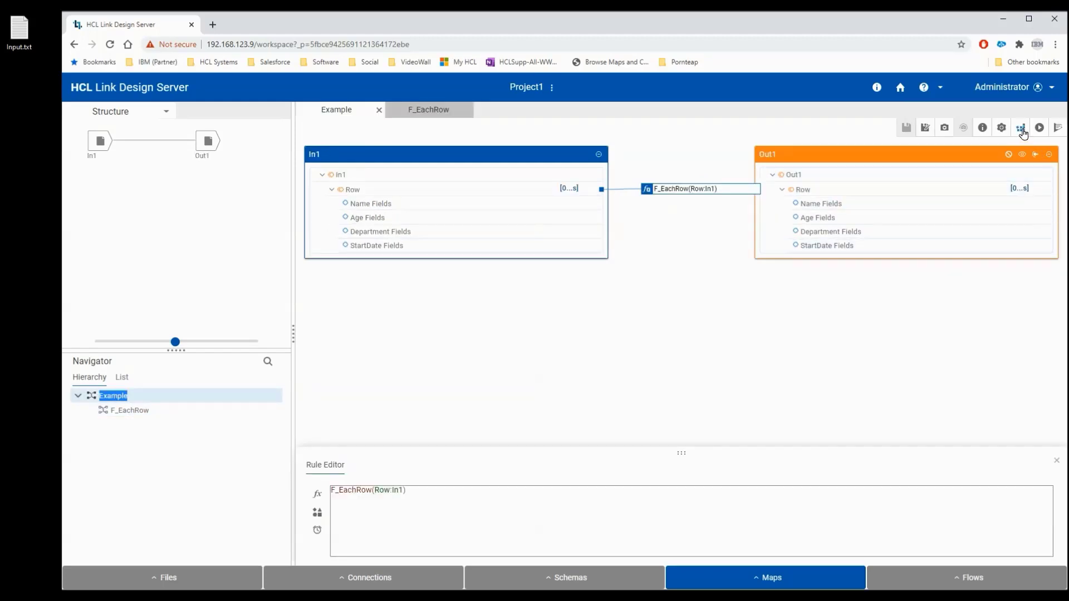
left_click(1023, 130)
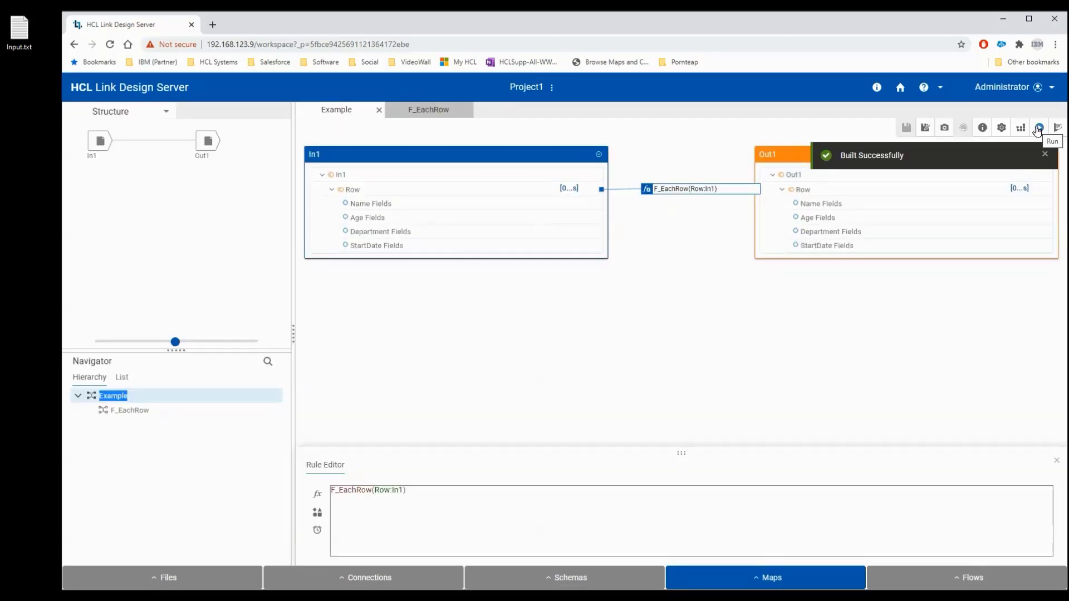
left_click(1038, 131)
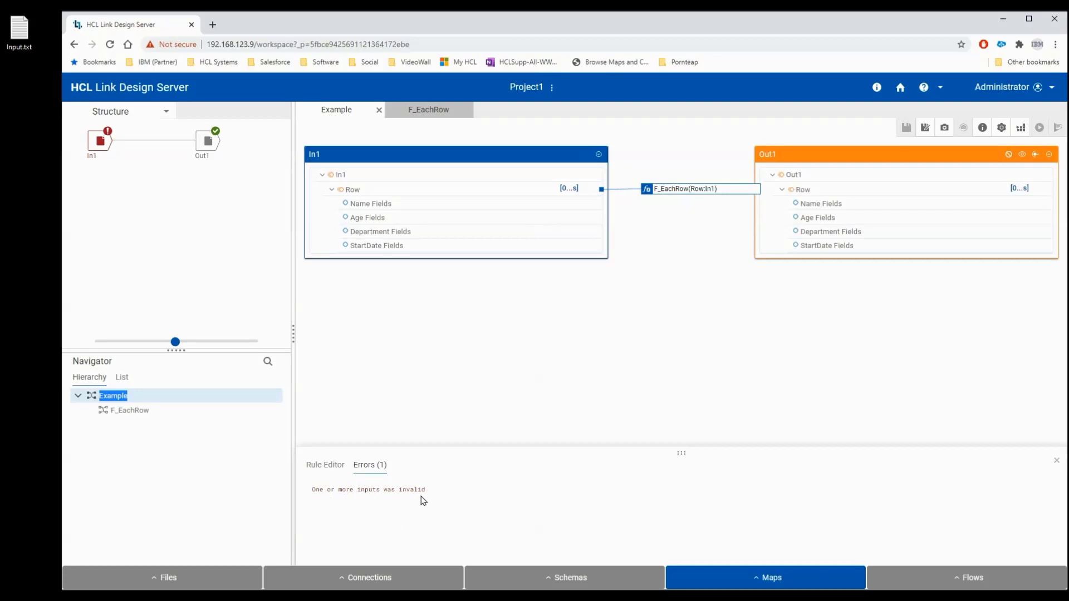
View the full trace of the In1 card, examine the validation messages for the StartDate fields, and close the trace.
right_click(105, 147)
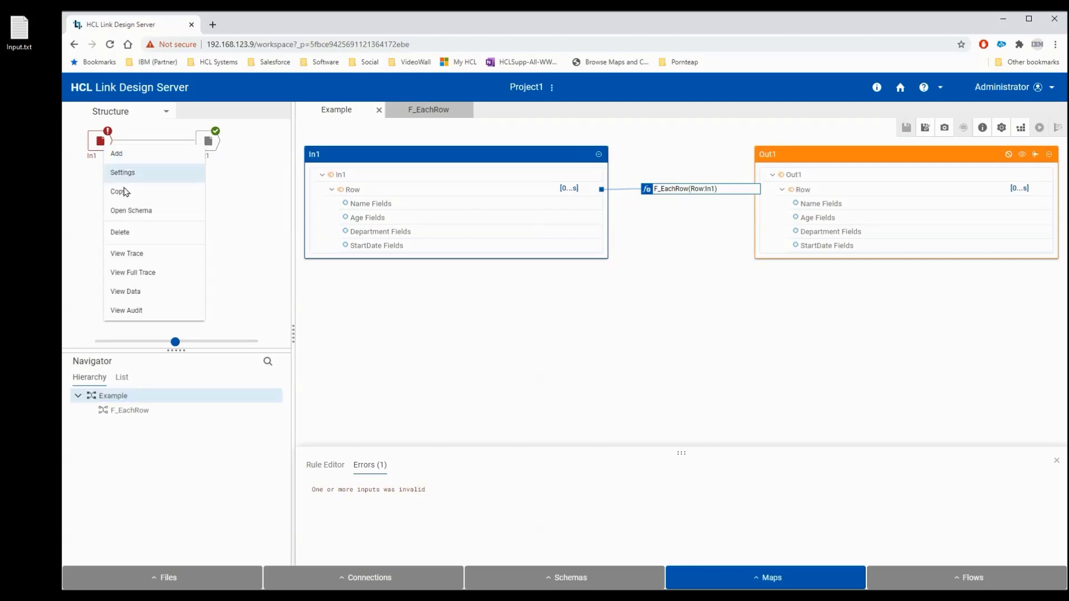
left_click(159, 273)
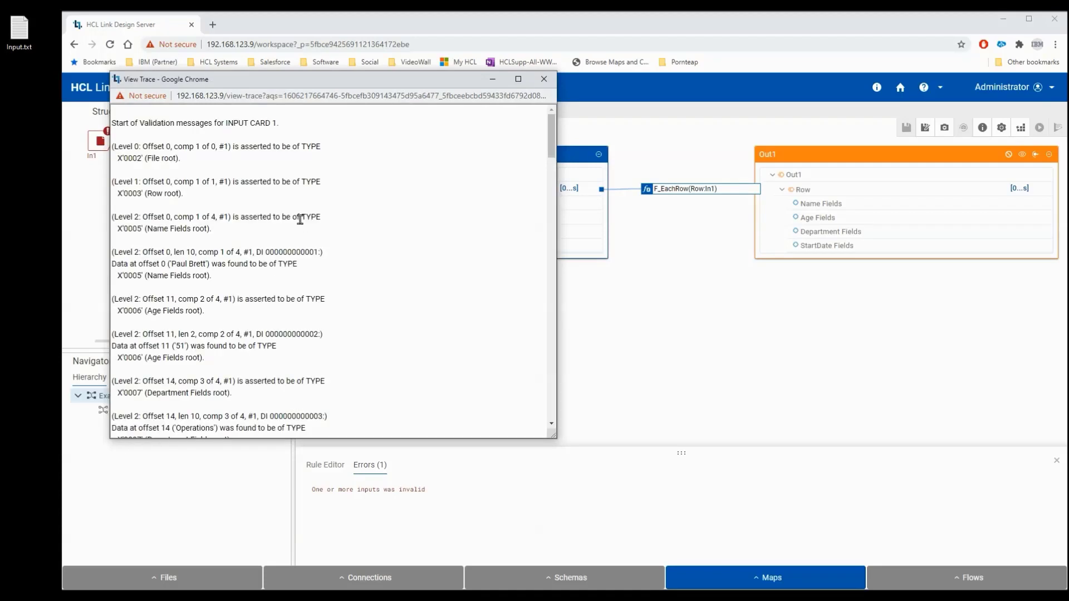
scroll(550, 143, "down", 1)
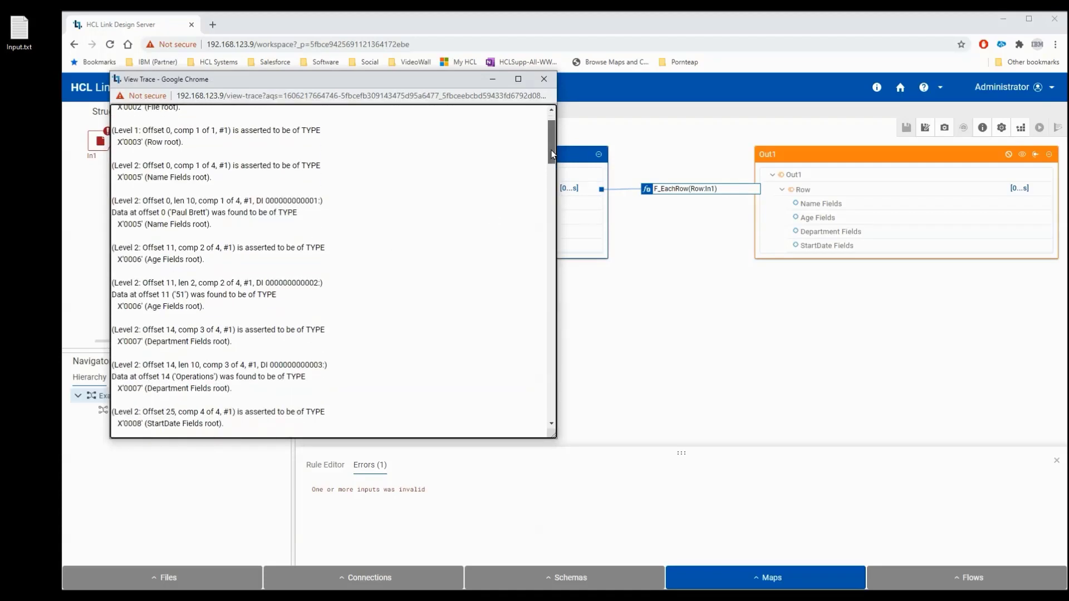
left_click_drag(552, 151, 557, 226)
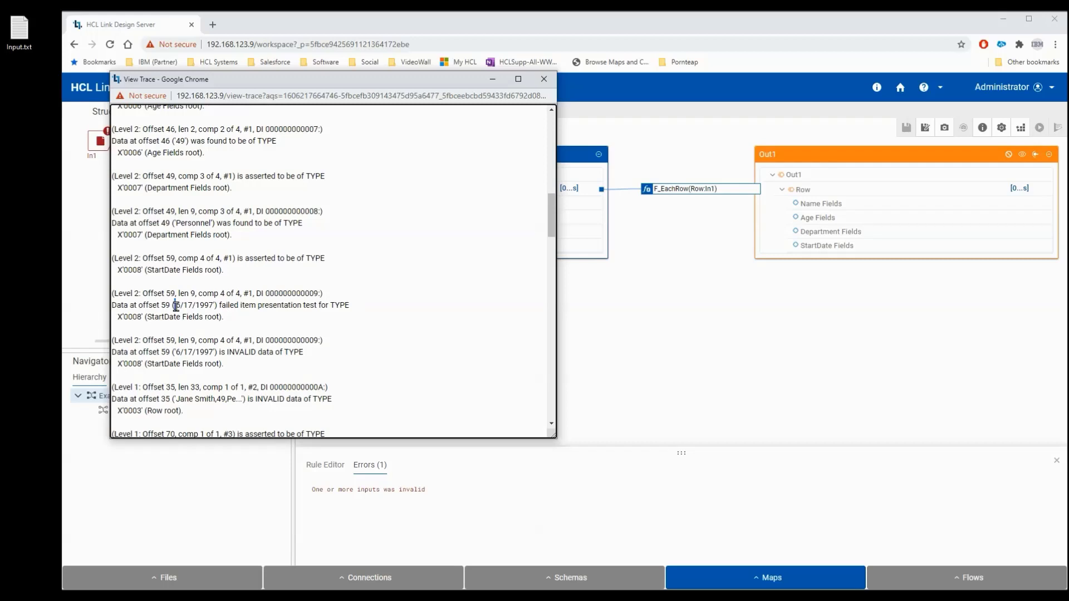
left_click_drag(176, 306, 215, 307)
left_click_drag(552, 217, 552, 233)
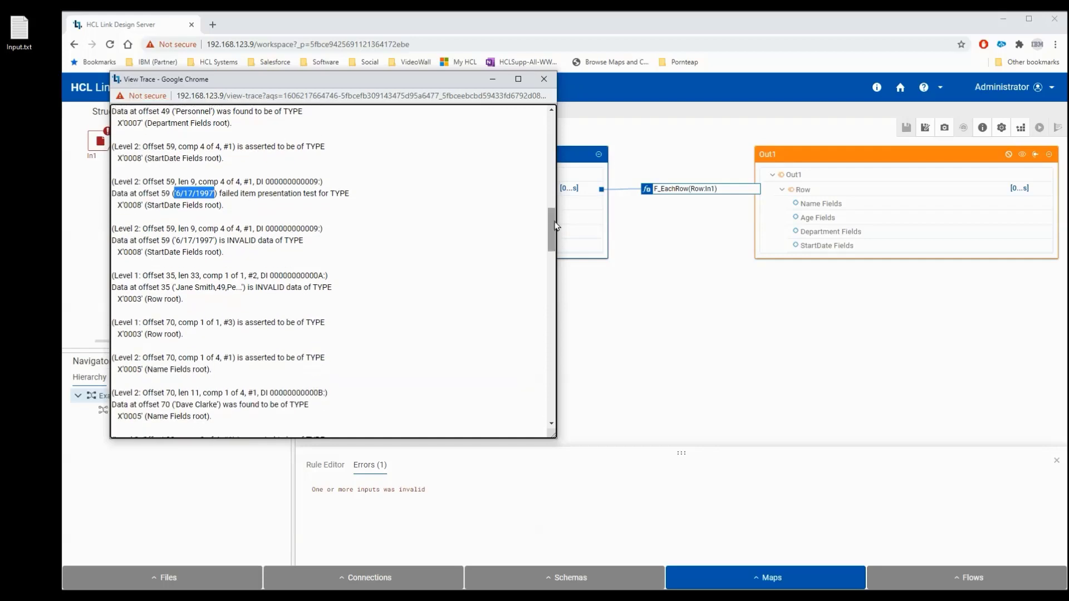
left_click(544, 80)
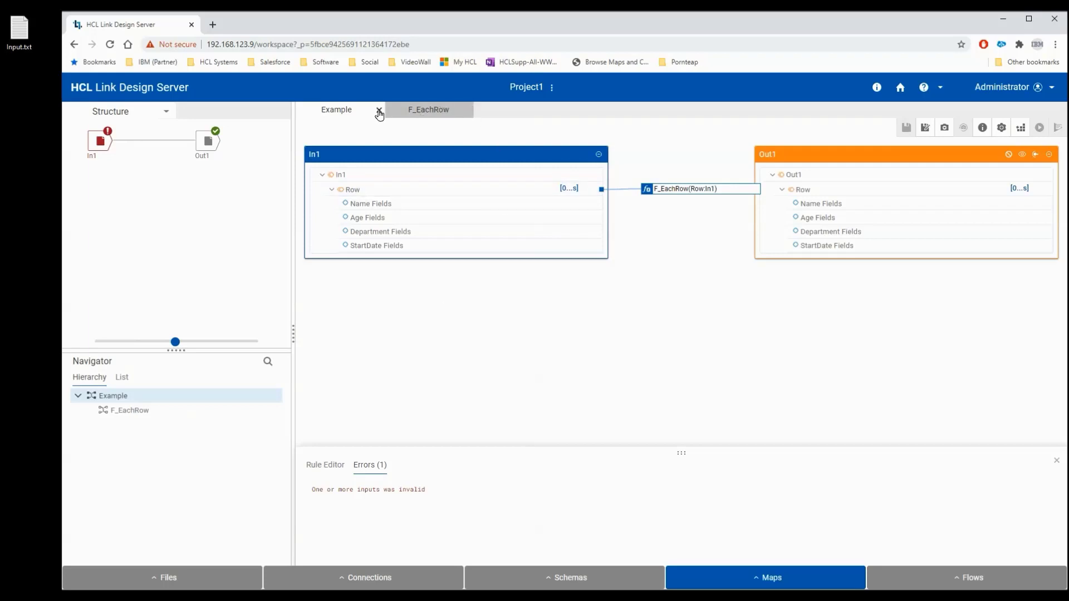
Close the F_EachRow and Example maps.
left_click(429, 112)
left_click(468, 110)
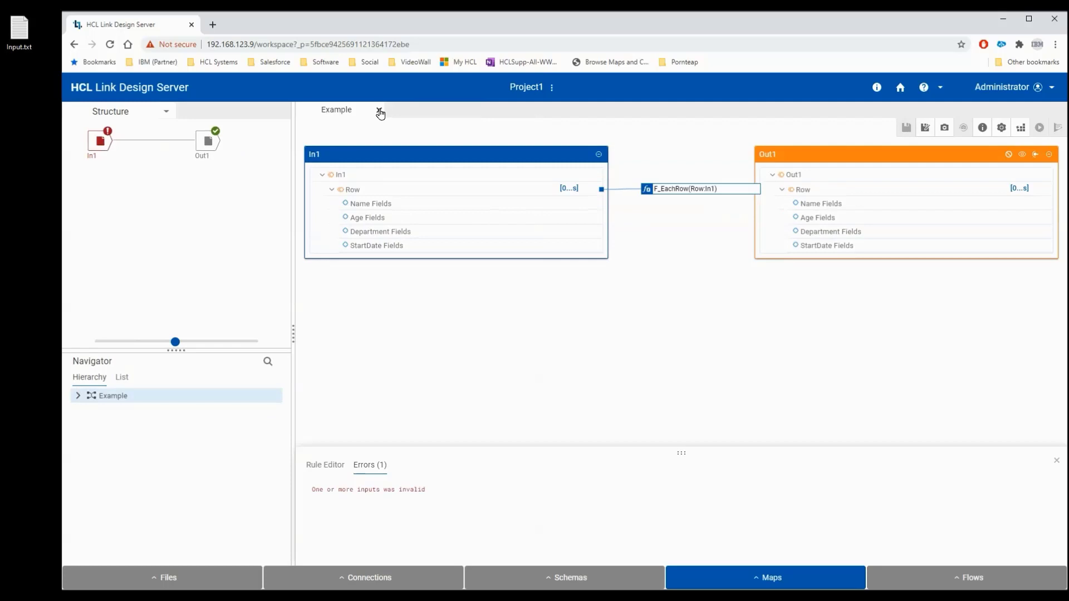
left_click(379, 110)
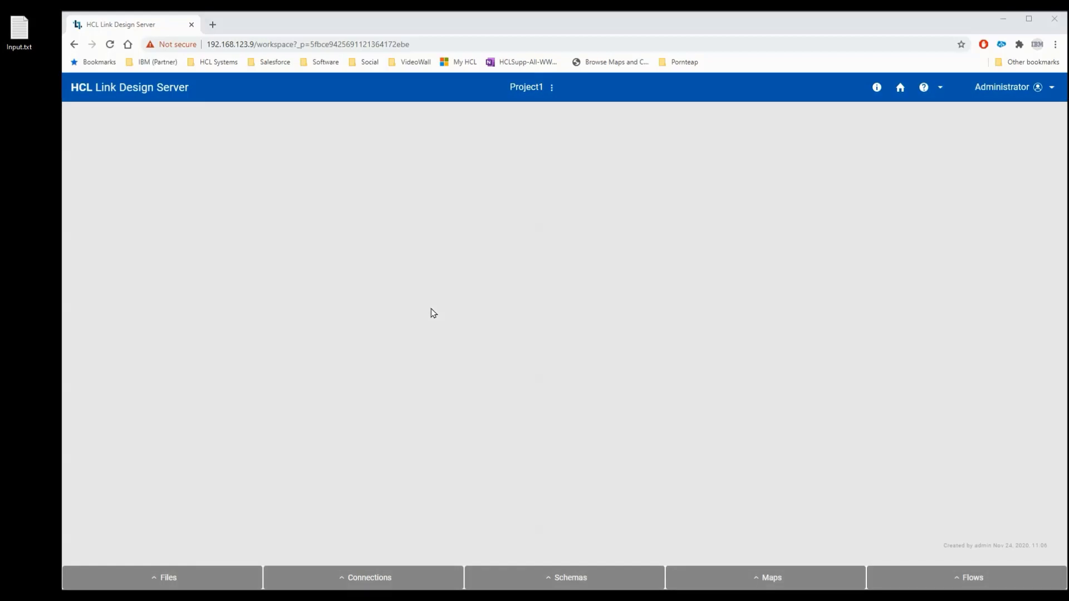
Open the Input schema and set the Restart attribute on Row in the structure of File, closing the structure view.
left_click(567, 579)
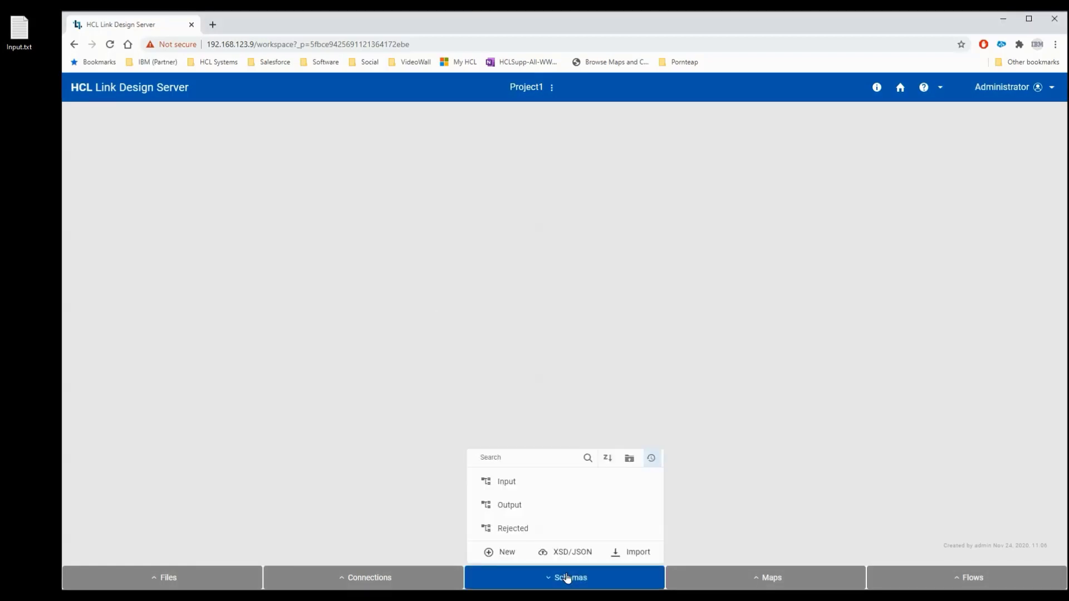
left_click(514, 482)
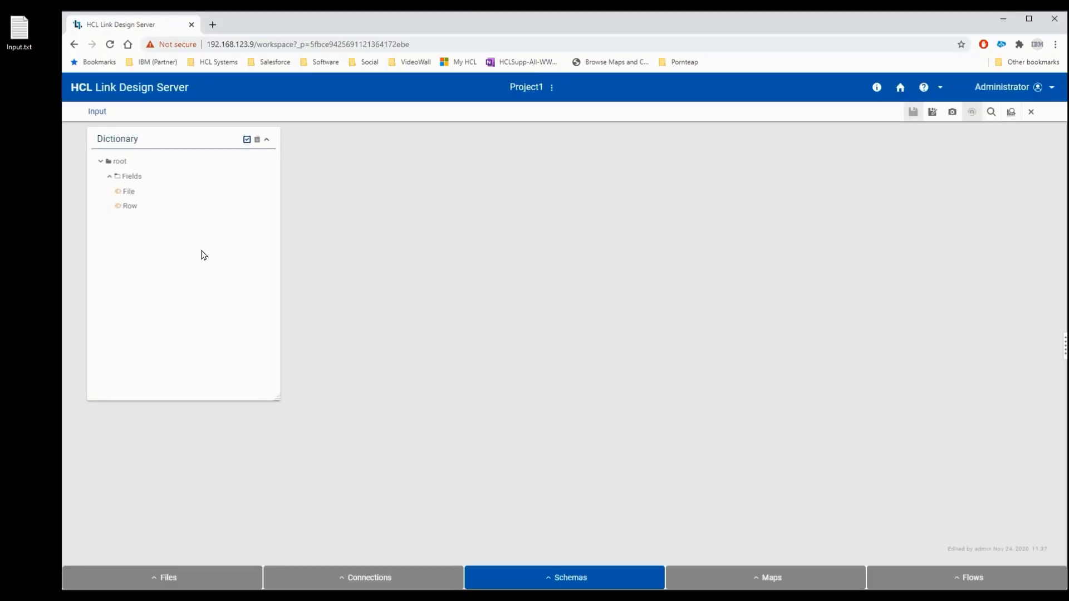
right_click(129, 196)
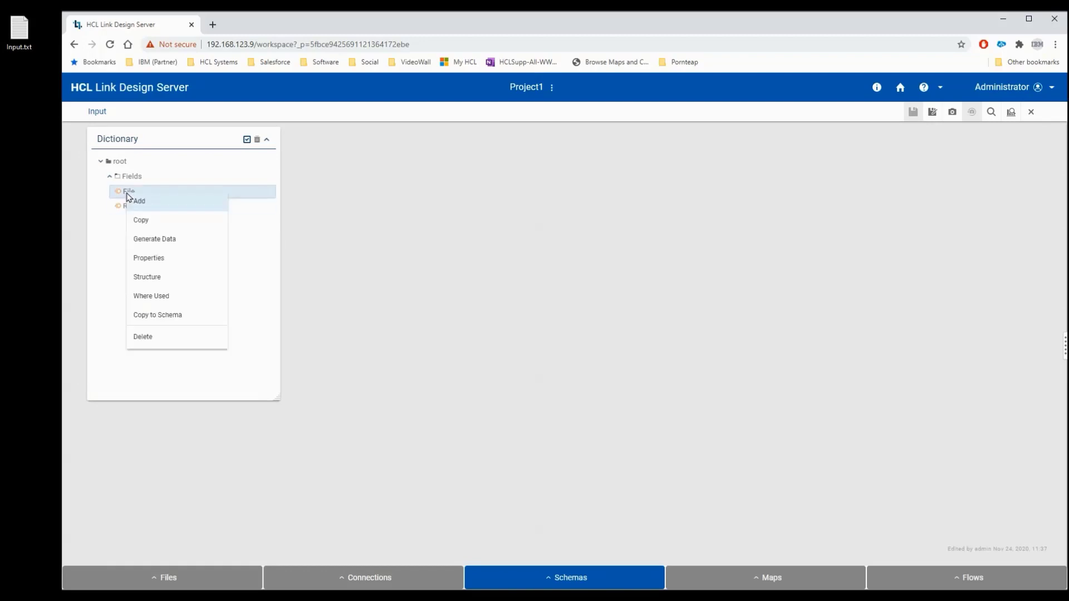
left_click(161, 277)
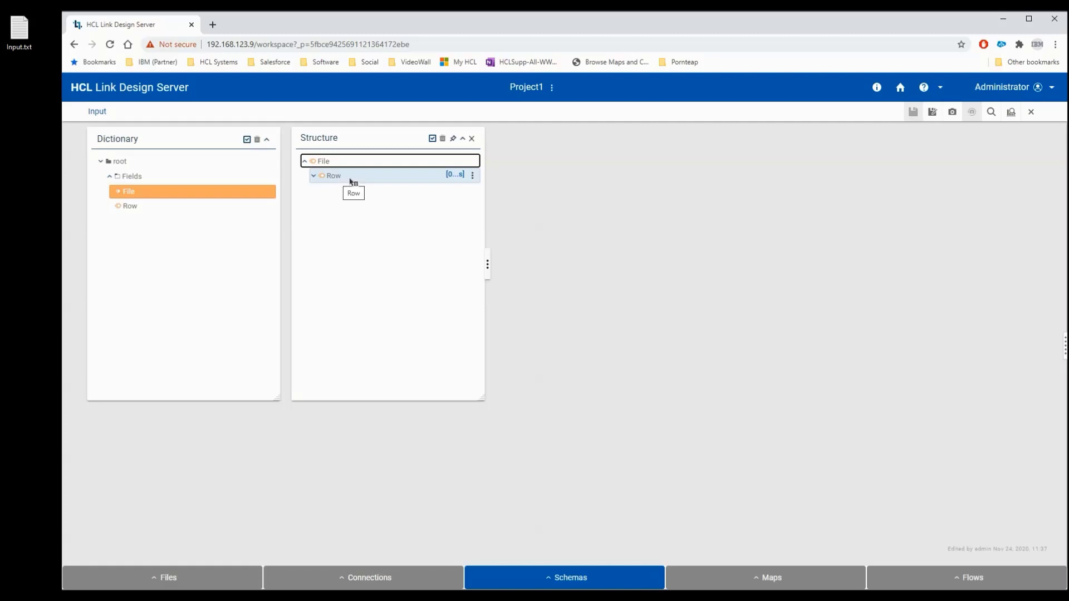
right_click(392, 179)
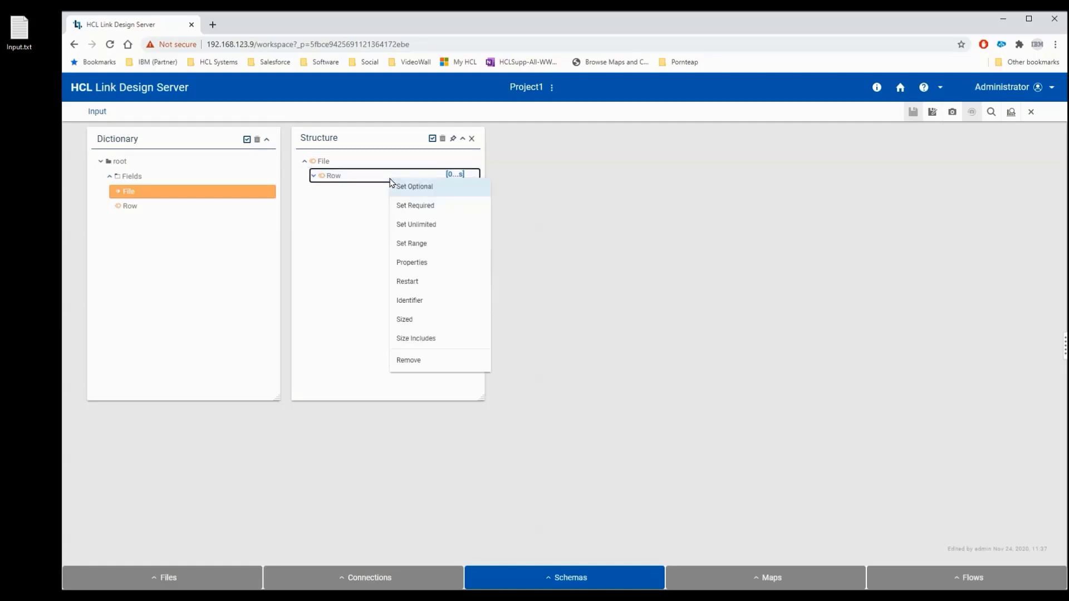
left_click(417, 281)
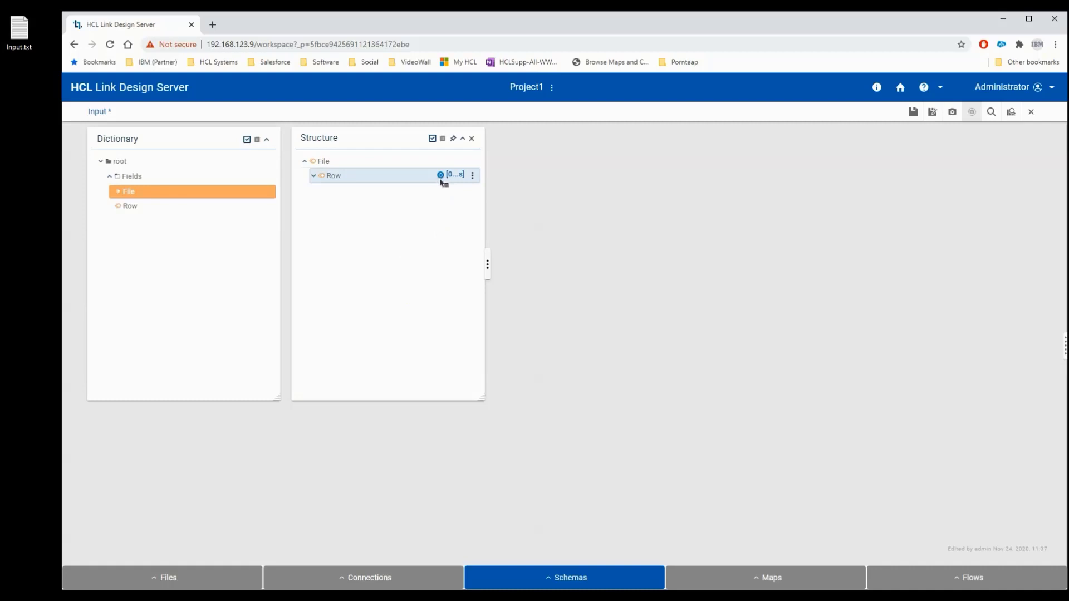
left_click(472, 139)
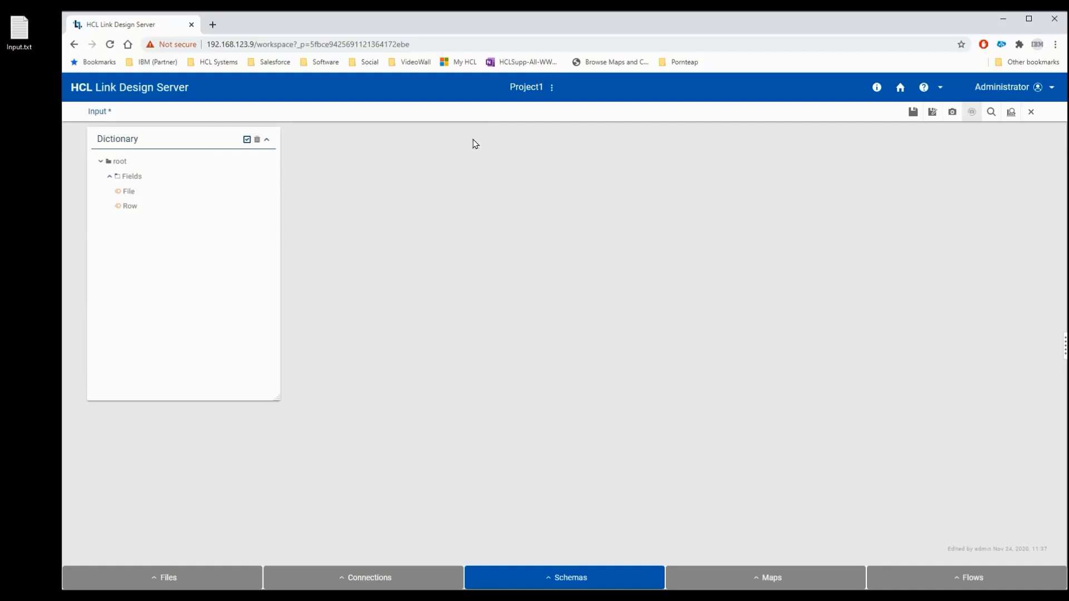
Save the Input schema, then open the Example map to build and run it.
left_click(912, 113)
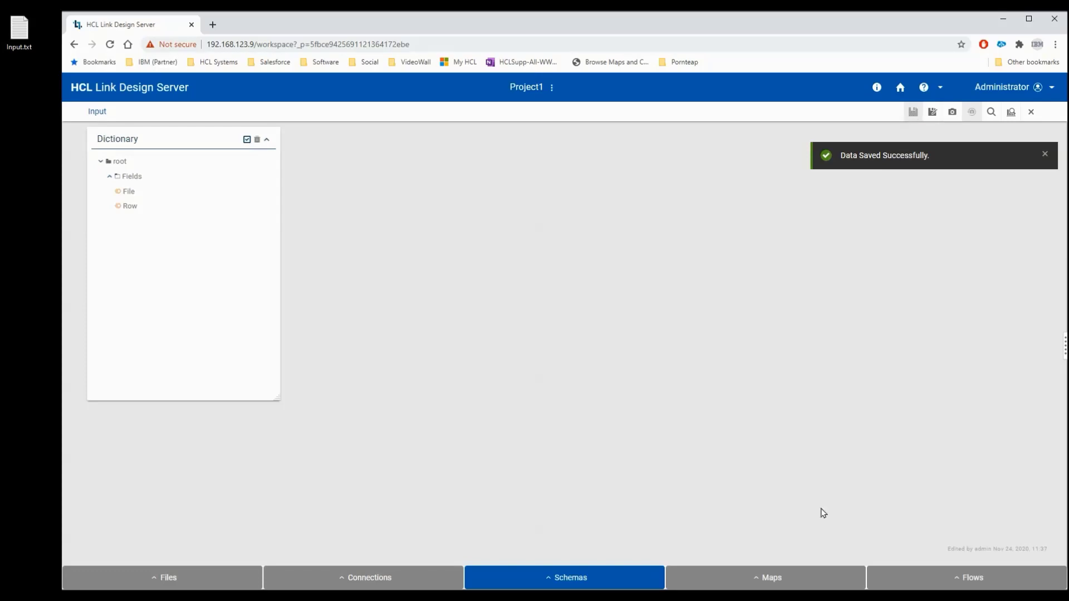
left_click(769, 580)
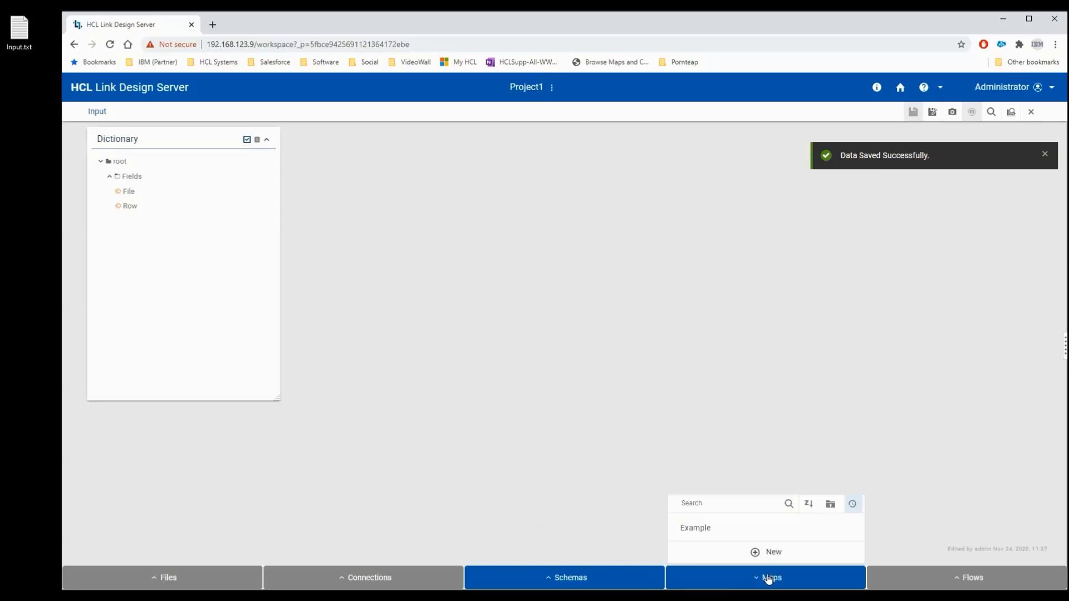
left_click(688, 536)
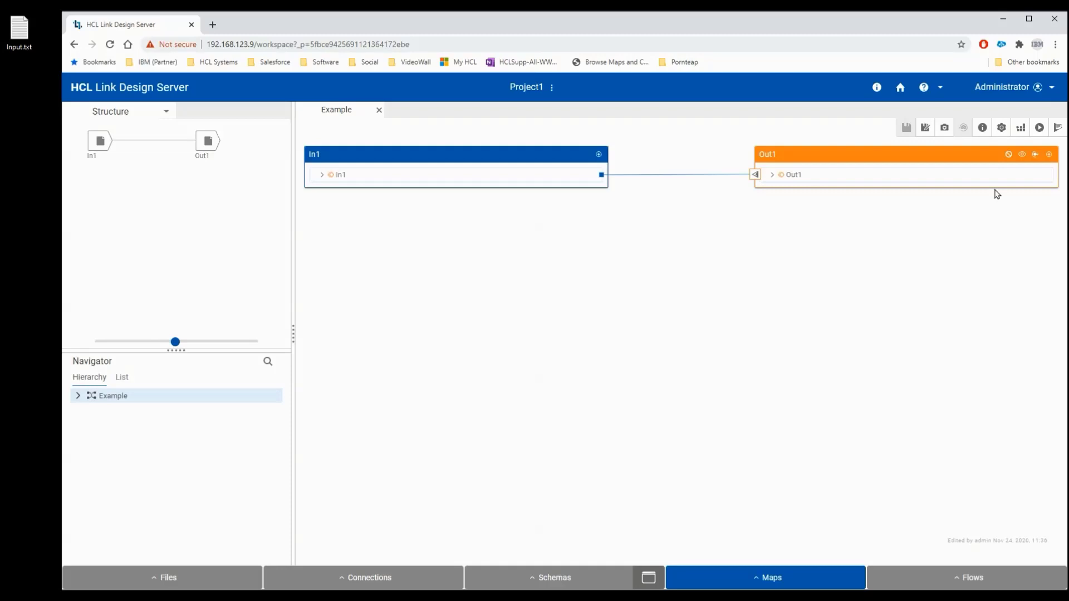
left_click(1023, 129)
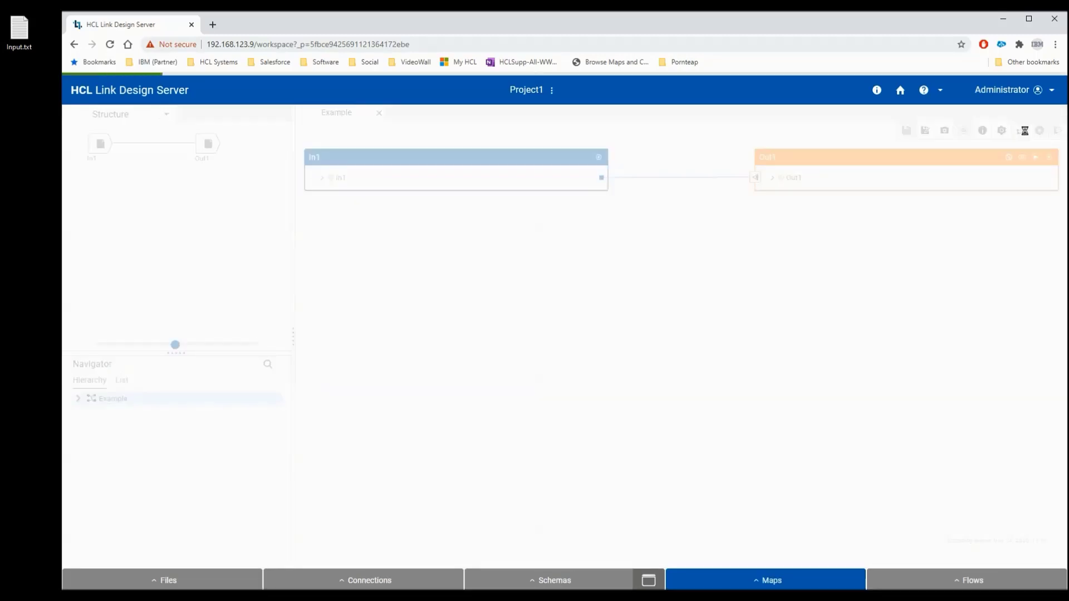
left_click(1039, 129)
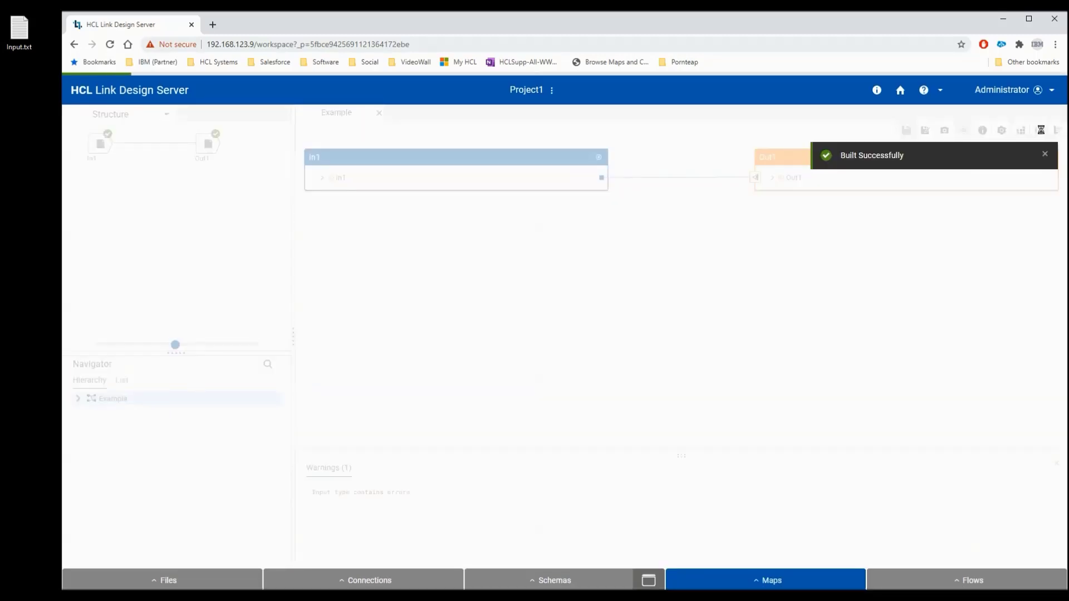
View the data of the Out1 card to check the valid records, and close the data window.
right_click(209, 144)
left_click(243, 293)
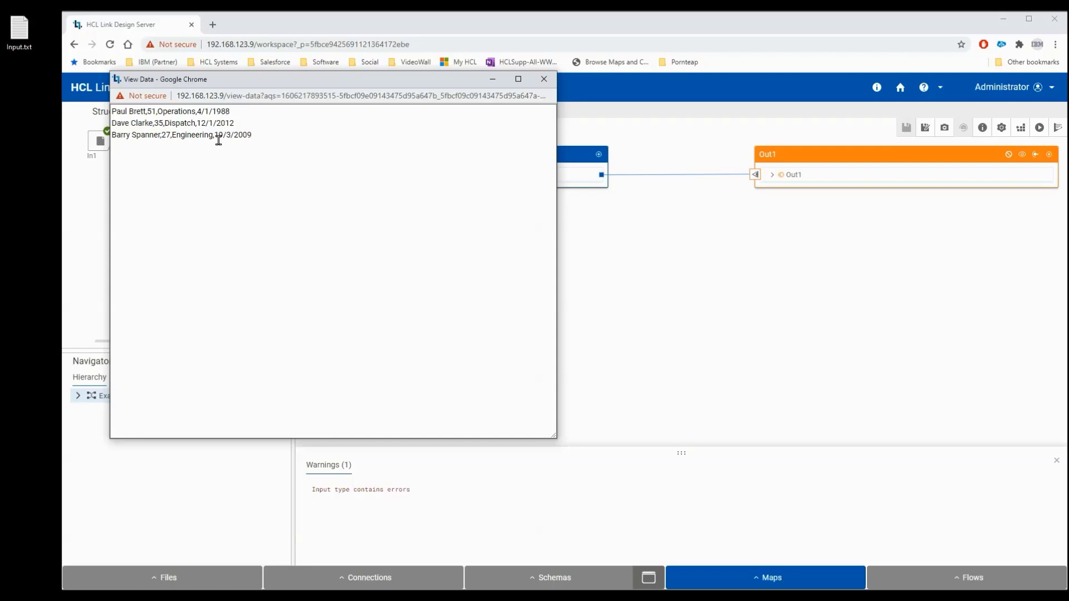
left_click(544, 78)
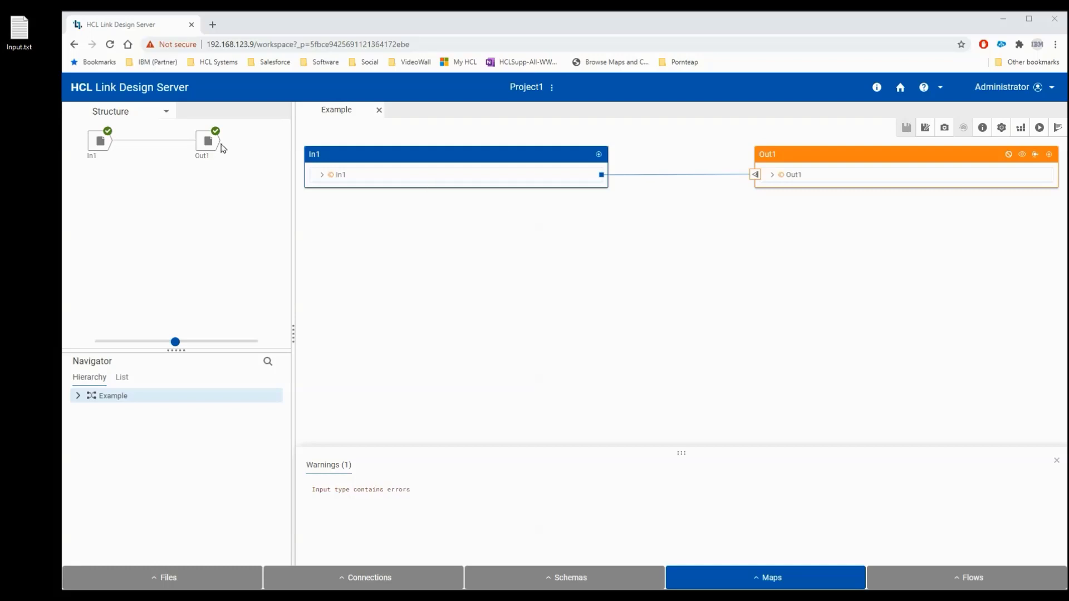
Start creating a target card named Out2 in the Example map and proceed to its connection settings.
left_click(120, 114)
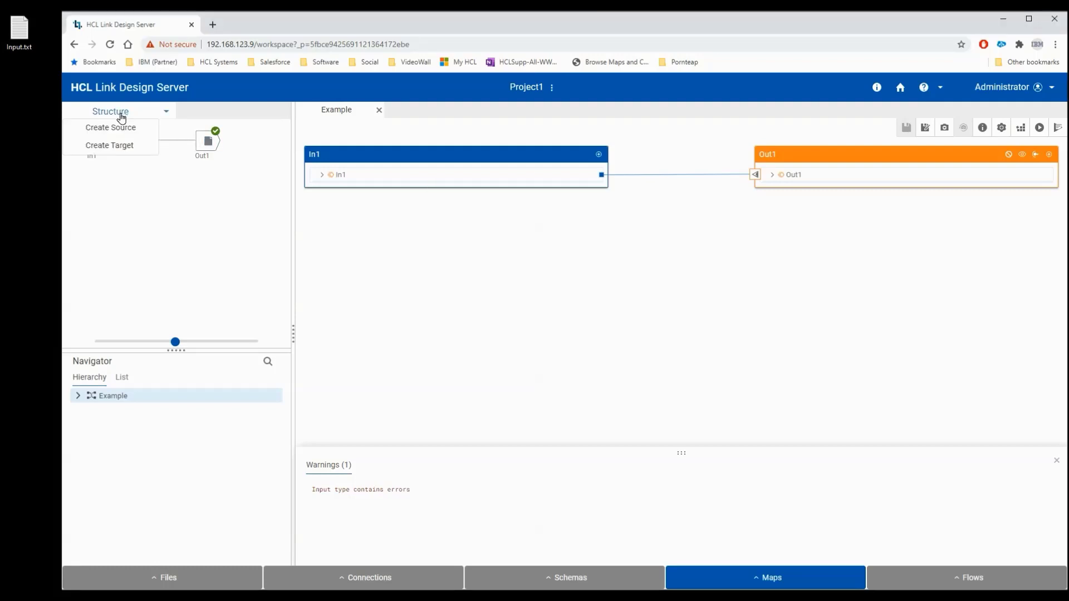
left_click(114, 146)
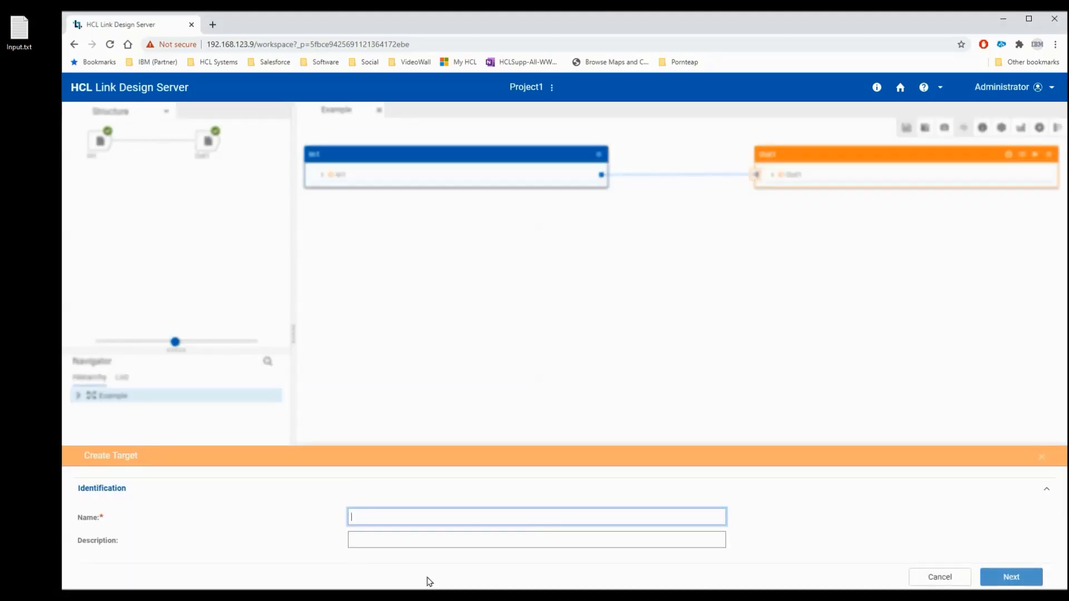
type("Out2")
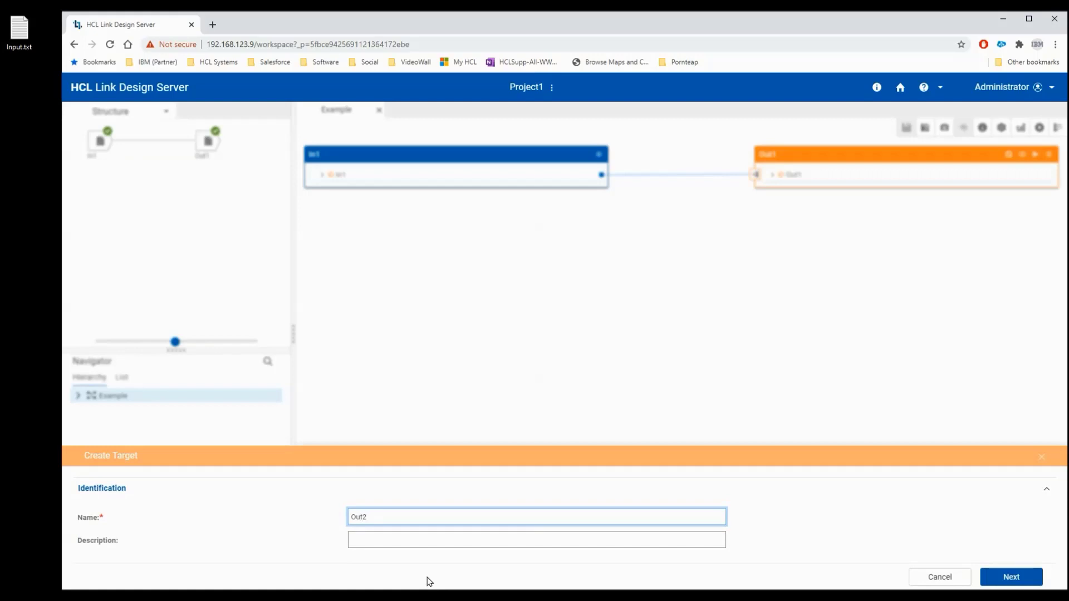
left_click(1014, 582)
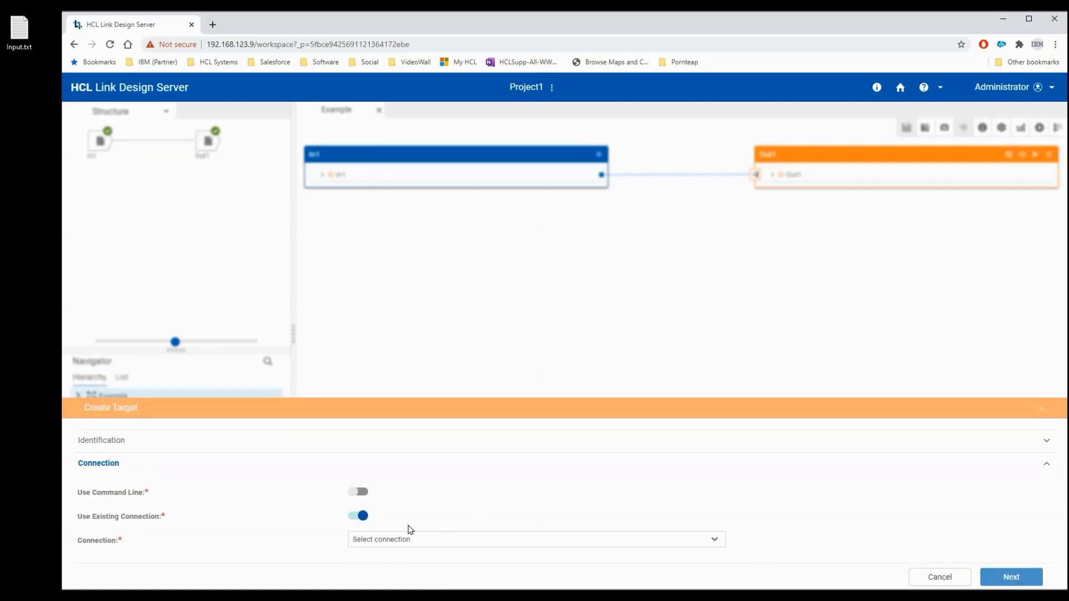
Configure the Out2 connection to use a command line of type File, with a file name beginning with "Reject".
left_click(358, 515)
left_click(359, 493)
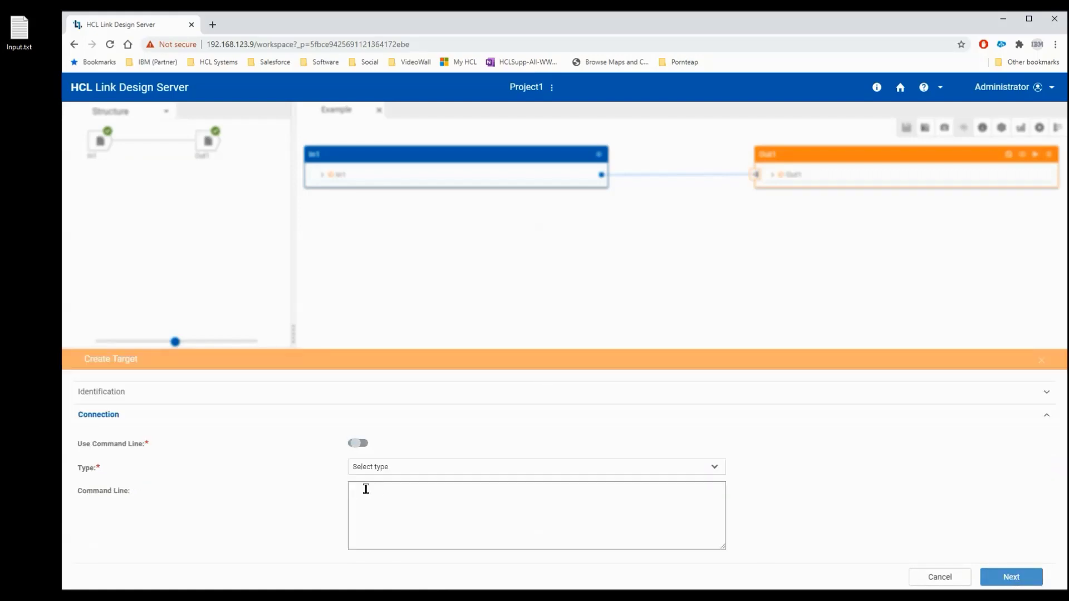
left_click(395, 469)
left_click(375, 450)
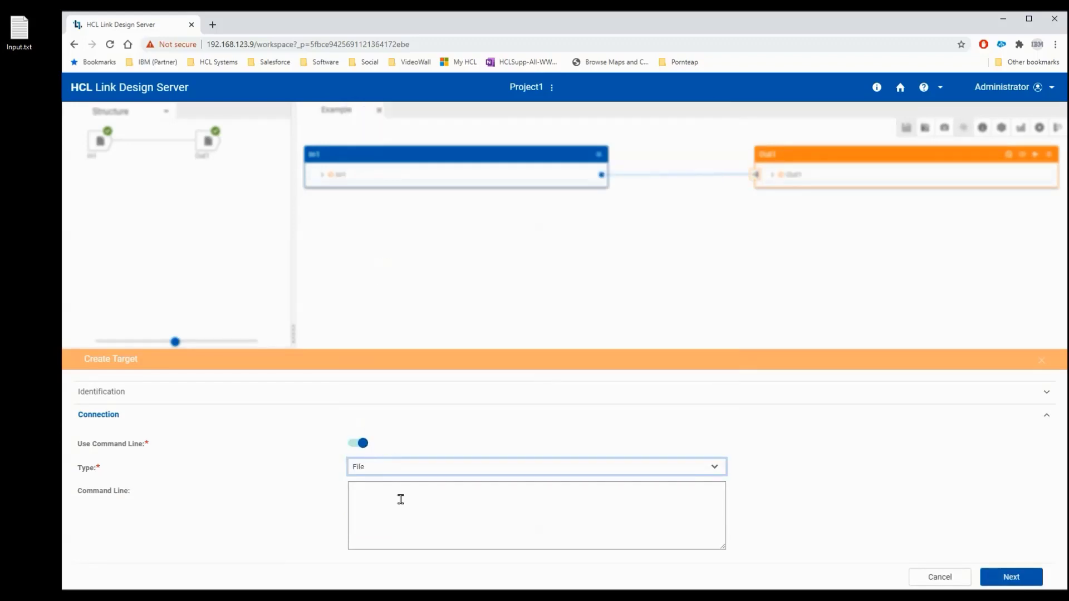
left_click(401, 500)
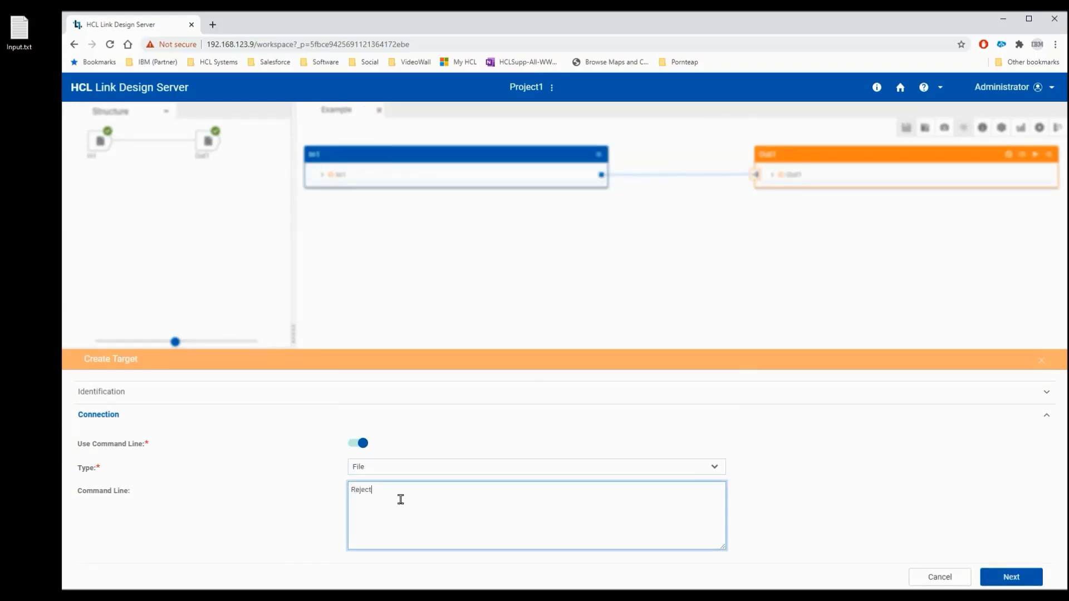
left_click(1009, 575)
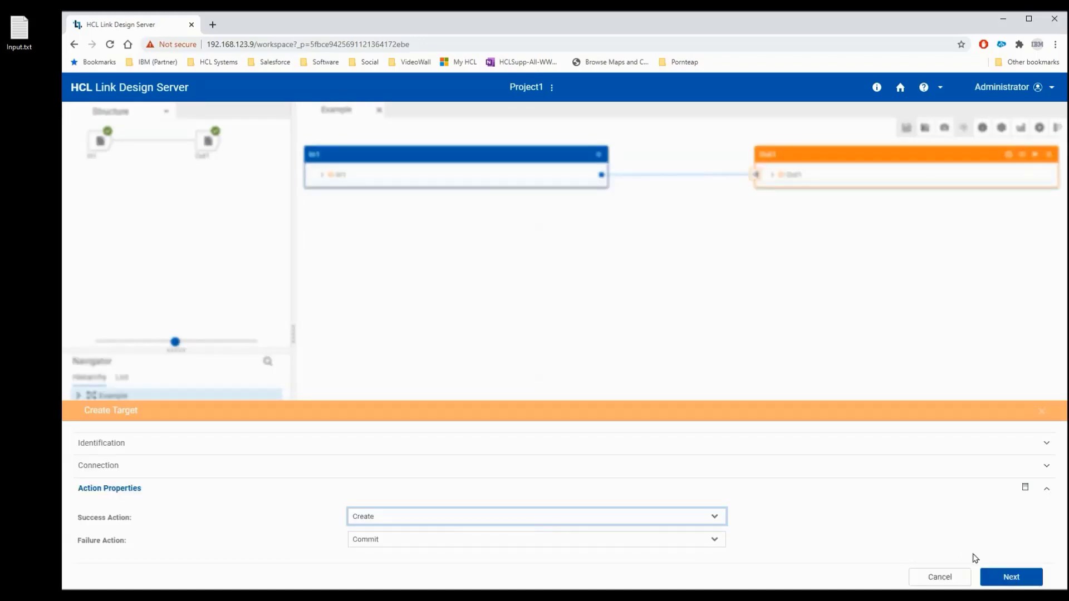
Keep the Create and Commit actions, assign the Rejected schema with type File to Out2, and finish creating the target.
left_click(997, 577)
left_click(389, 517)
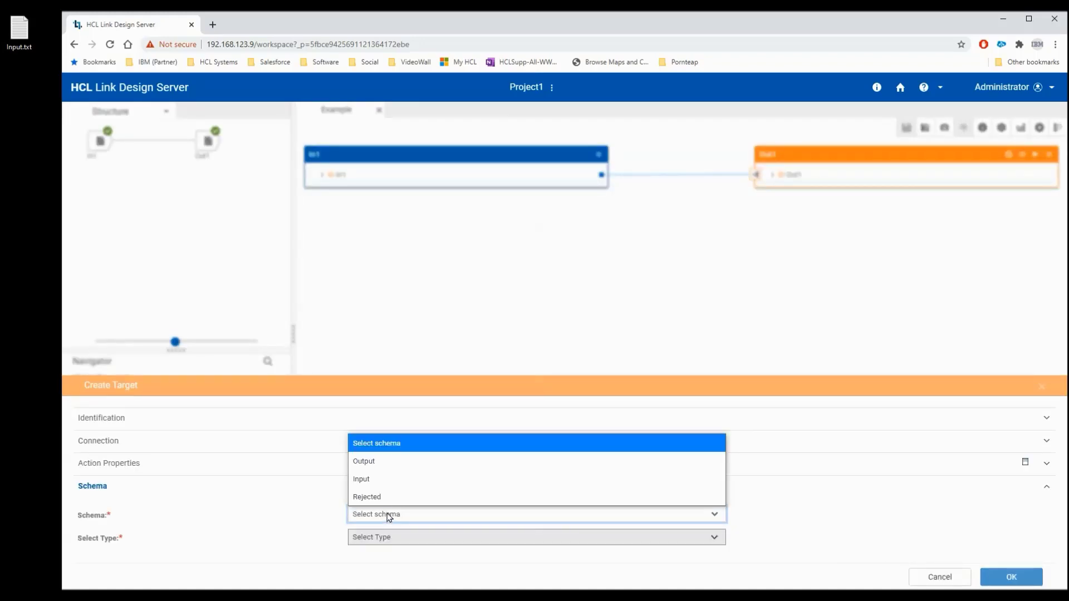
left_click(388, 497)
left_click(400, 538)
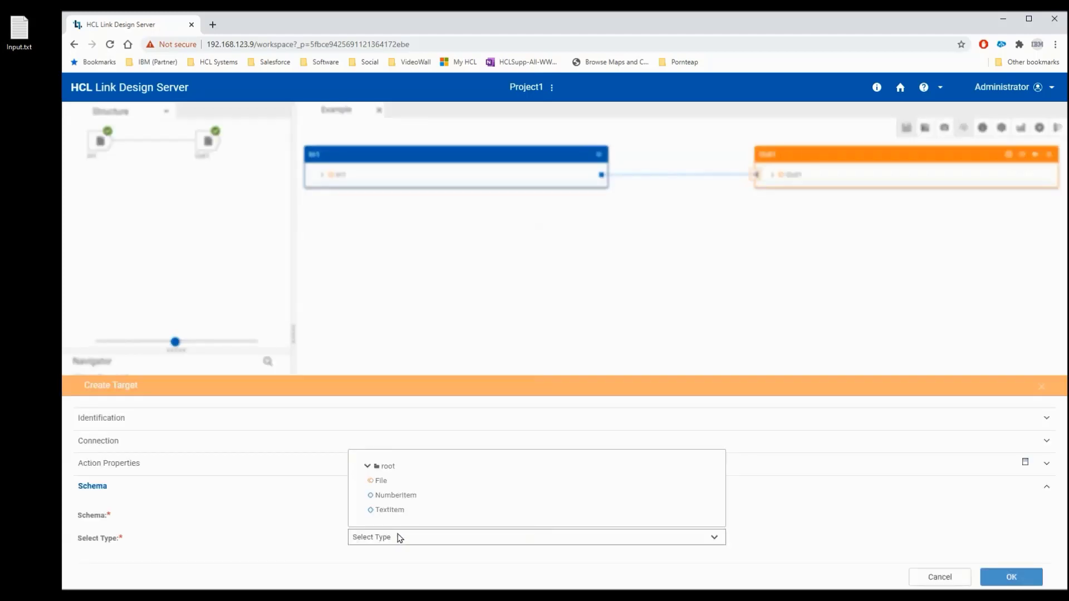
left_click(382, 481)
left_click(993, 579)
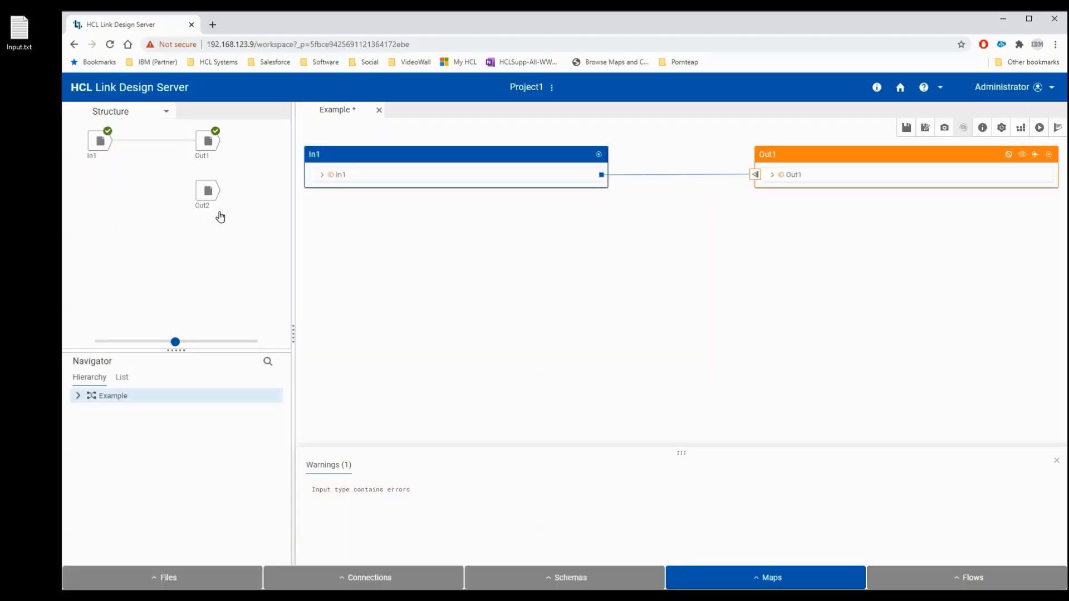
Show Out2 alongside In1, expand both cards, and map Row of In1 to TextItem of Out2.
left_click(210, 191)
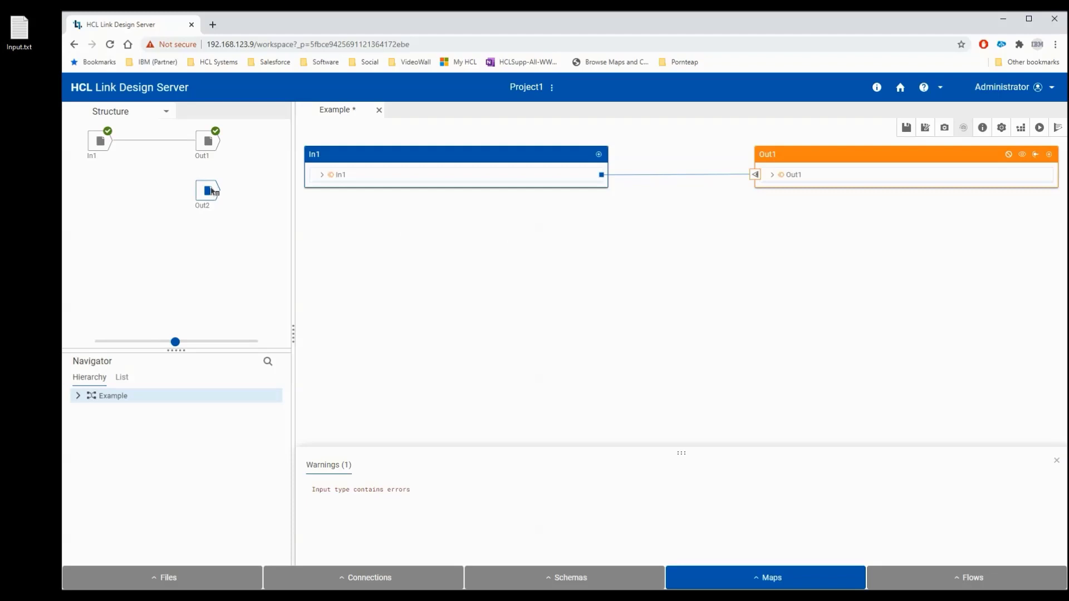
right_click(108, 141)
left_click(141, 151)
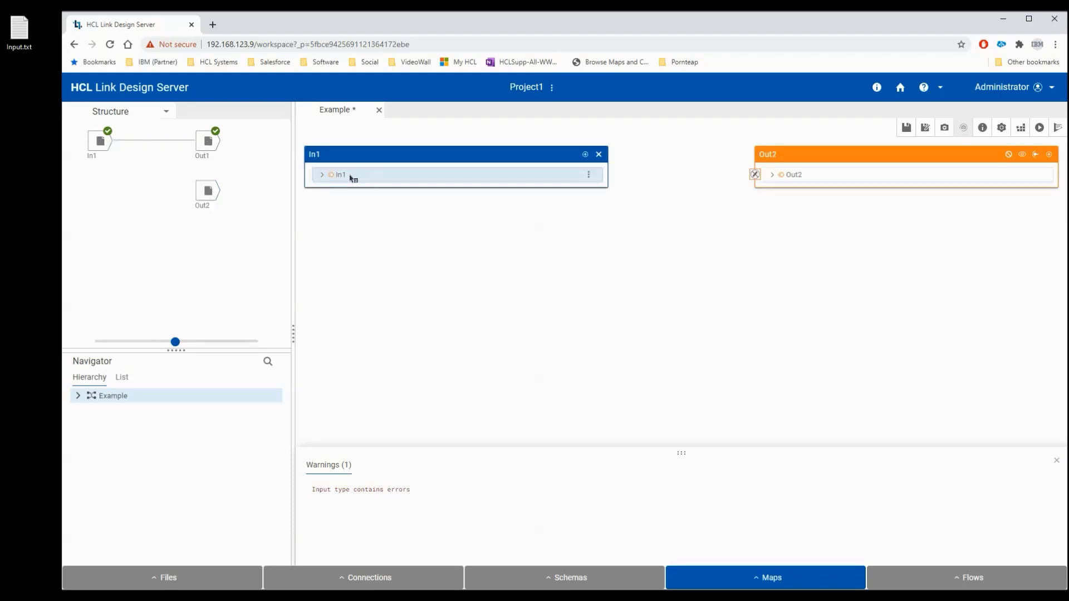
left_click(322, 175)
left_click(773, 175)
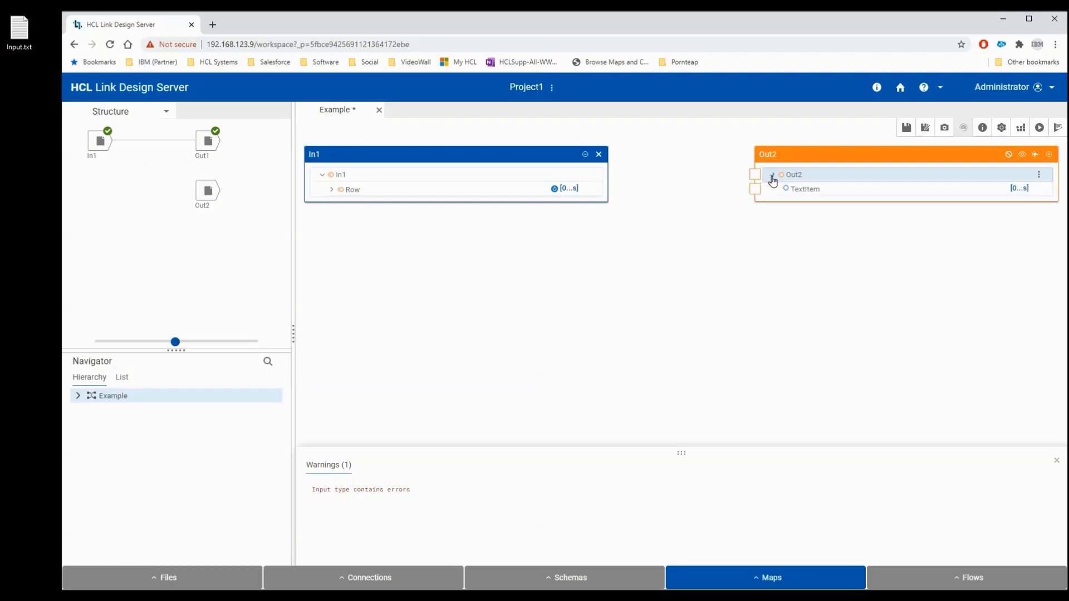
left_click_drag(353, 192, 818, 192)
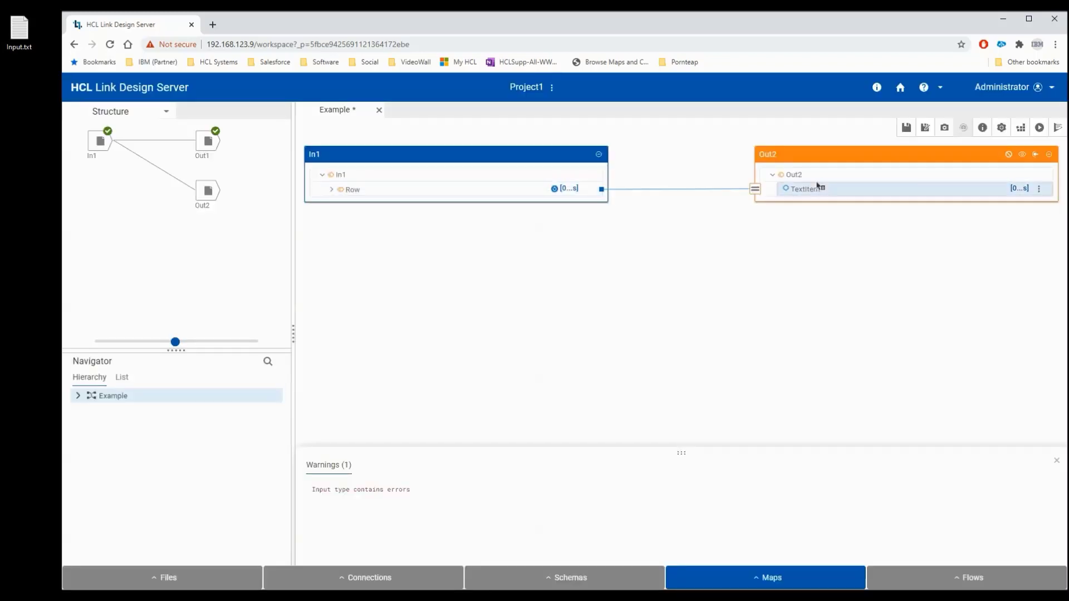
Change the TextItem rule to F_Rejected(REJECT(Row:In1)) and create the functional map F_Rejected from it.
left_click(754, 188)
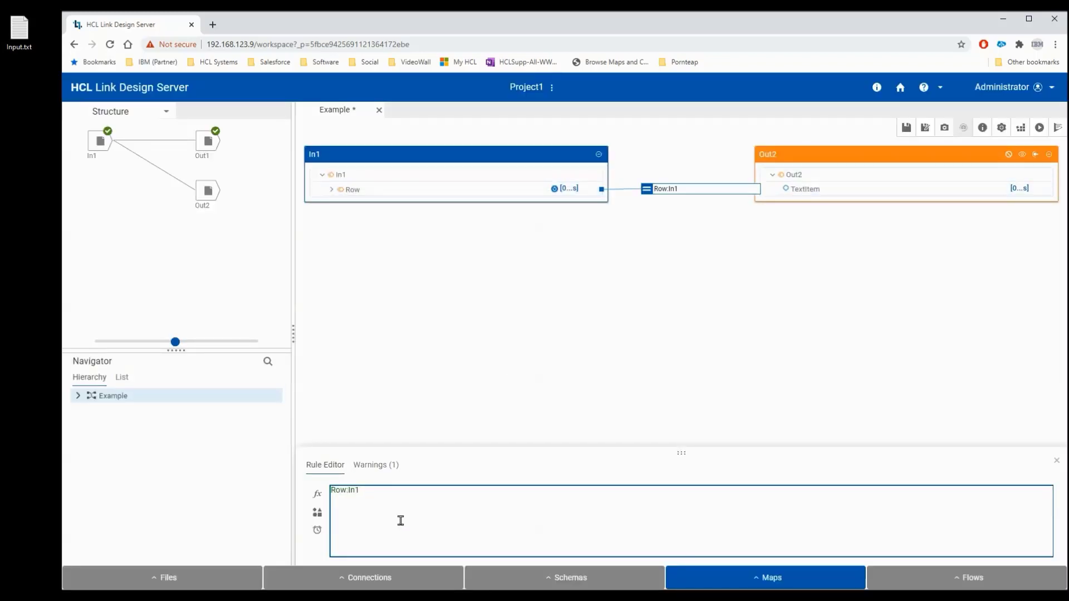
type("(")
type("REJECT")
type("(")
type("F_Reje")
type("cted")
key("Return")
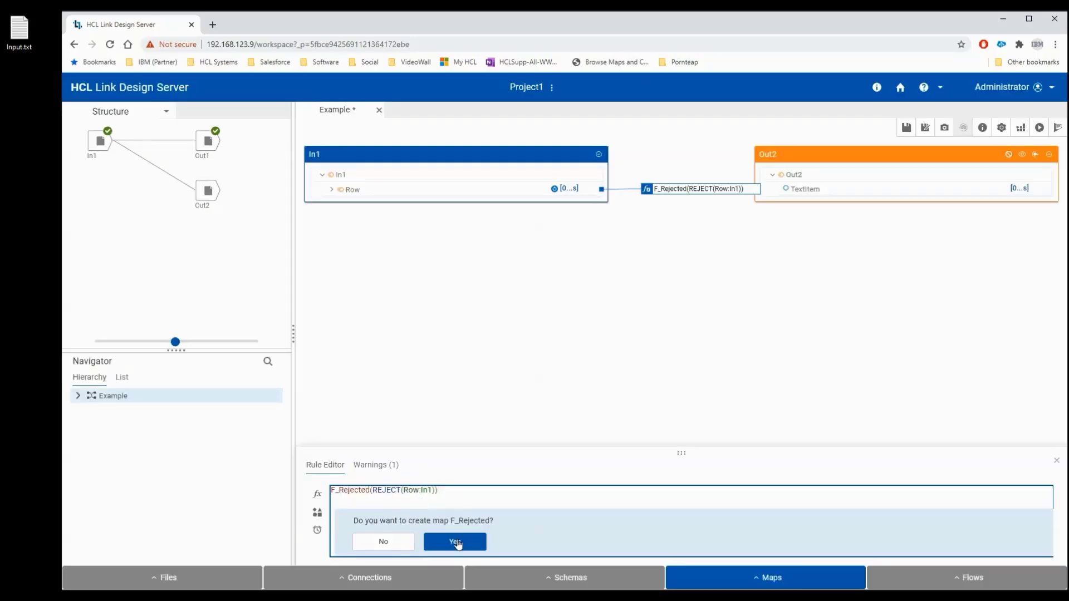
left_click(456, 542)
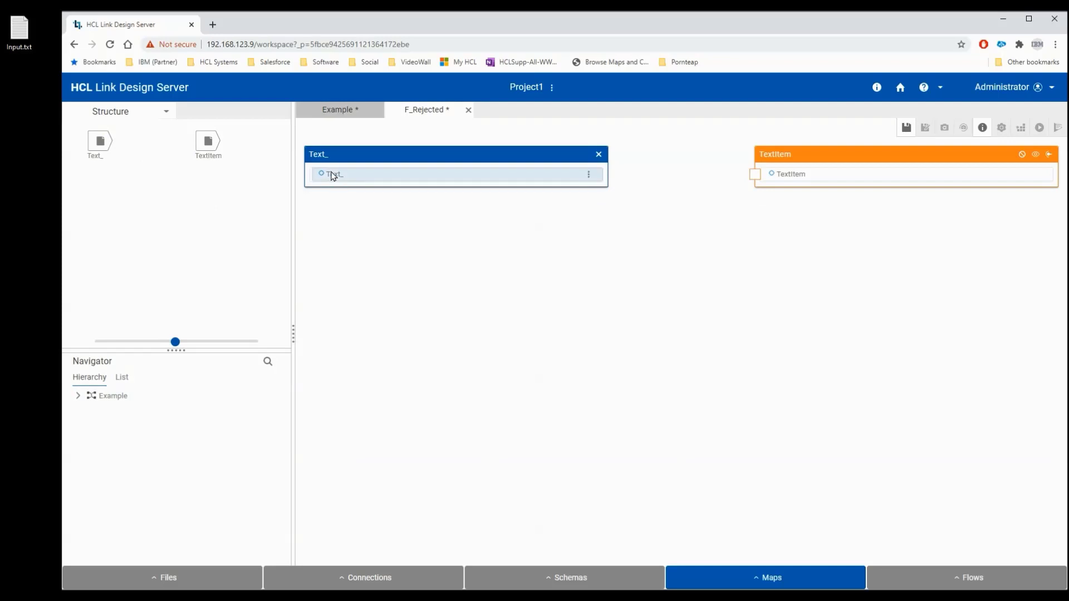
Map Text_ to TextItem in the F_Rejected map, then save and close it.
left_click_drag(333, 174, 799, 188)
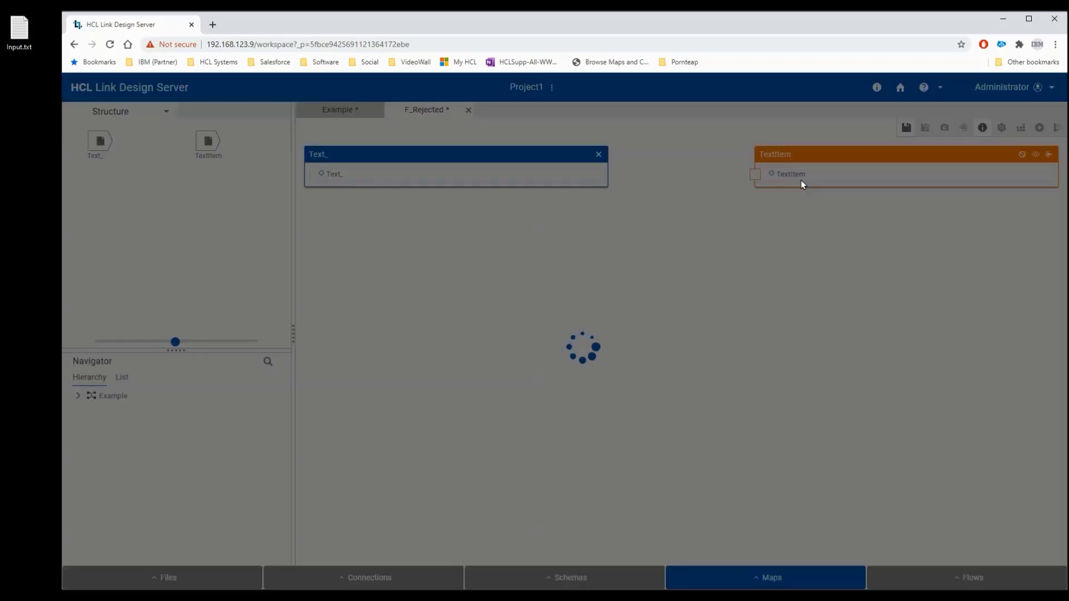
left_click(906, 128)
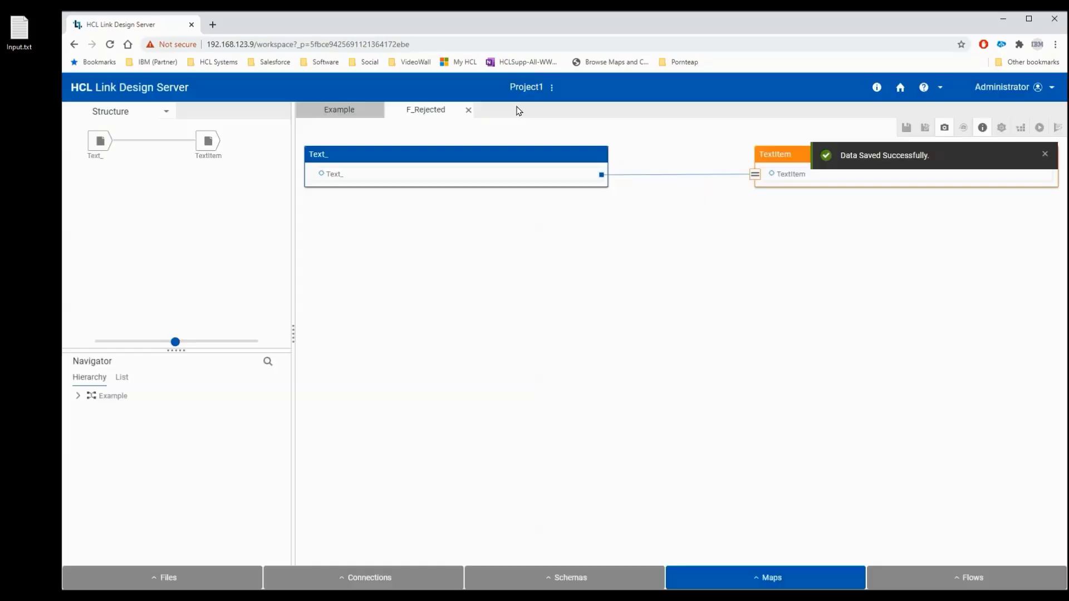
left_click(468, 110)
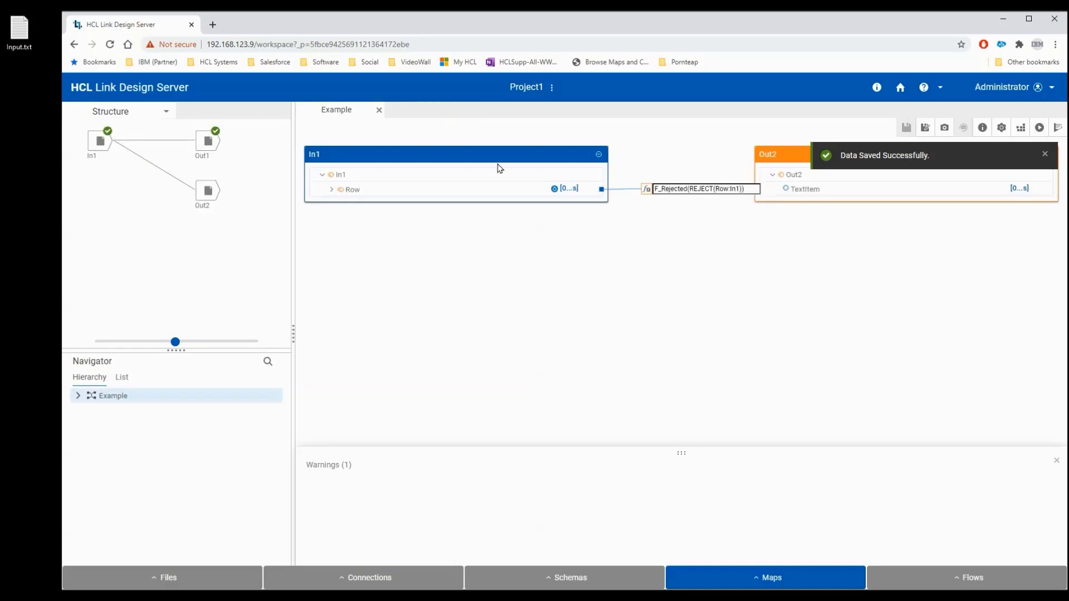
Build and run the Example map with the new Out2 target.
left_click(1020, 129)
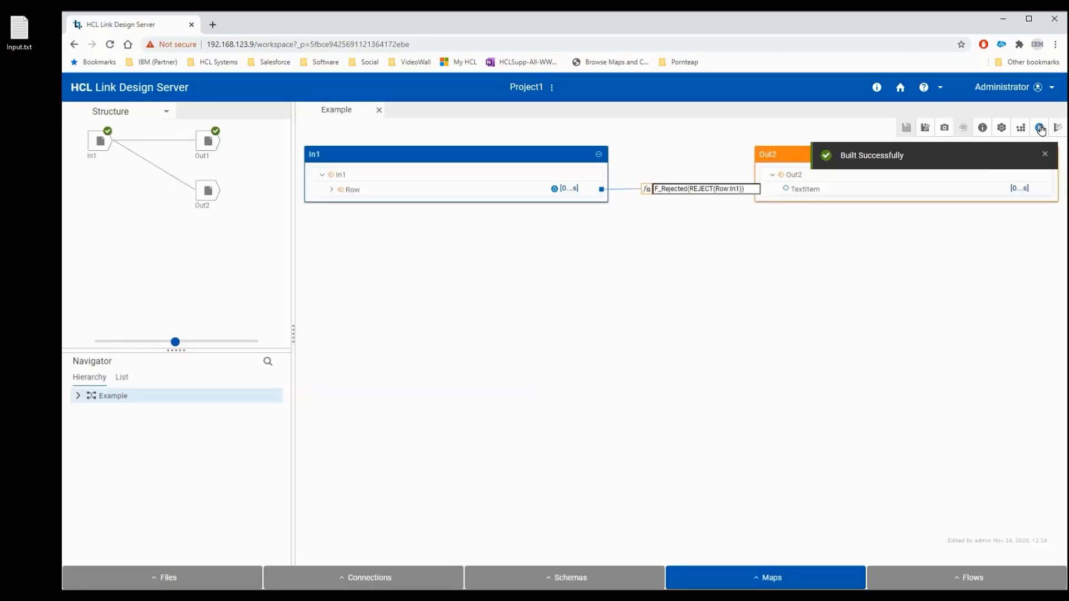
left_click(1041, 129)
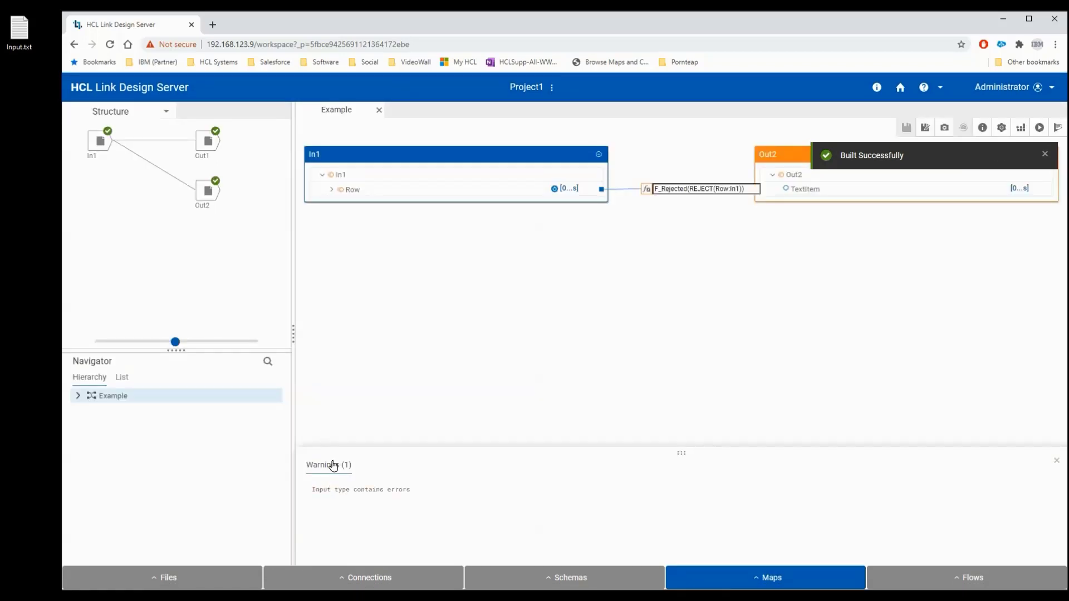
View the data of the Out1 card, close it, and view the rejected records in the Out2 data.
right_click(210, 146)
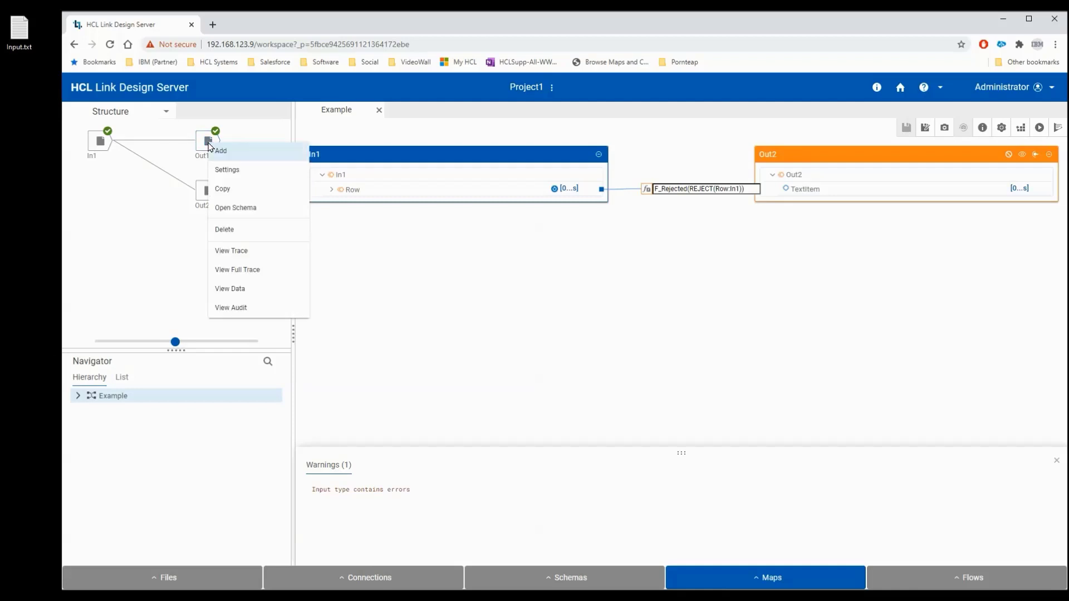
left_click(237, 289)
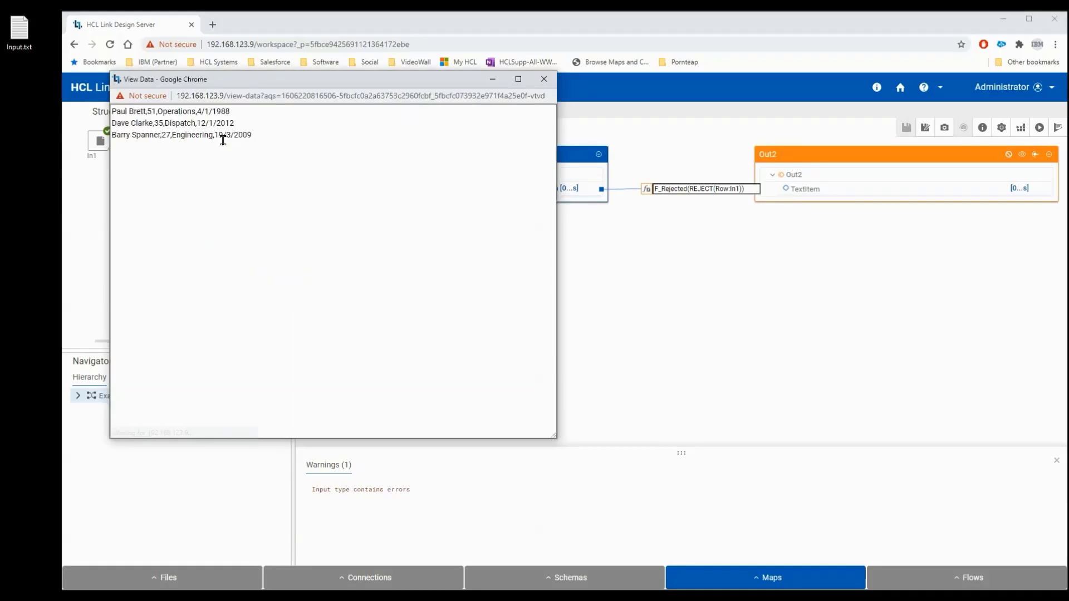
left_click(545, 79)
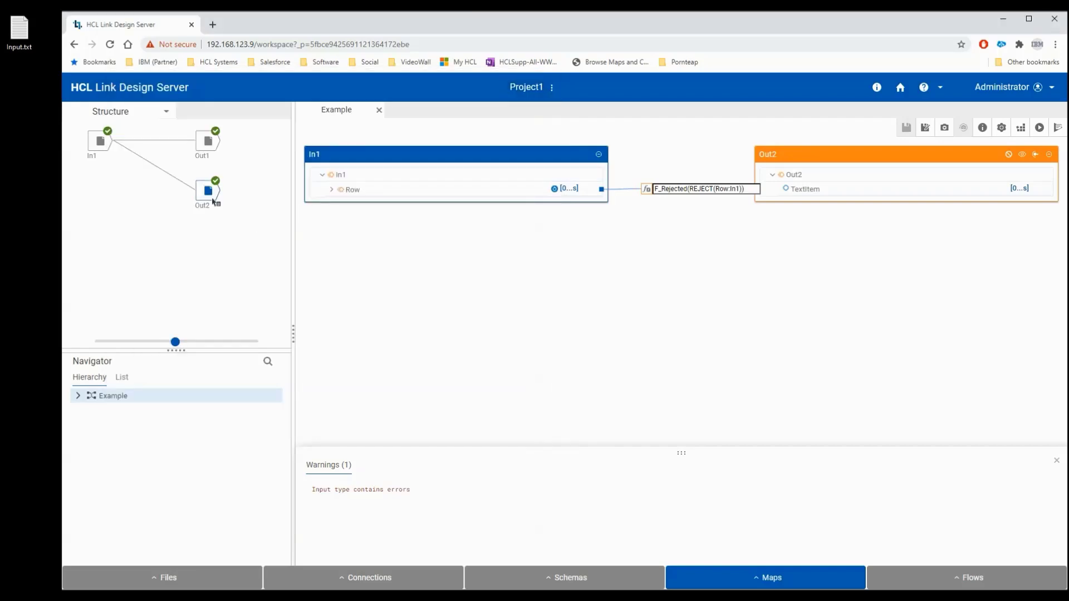
right_click(211, 193)
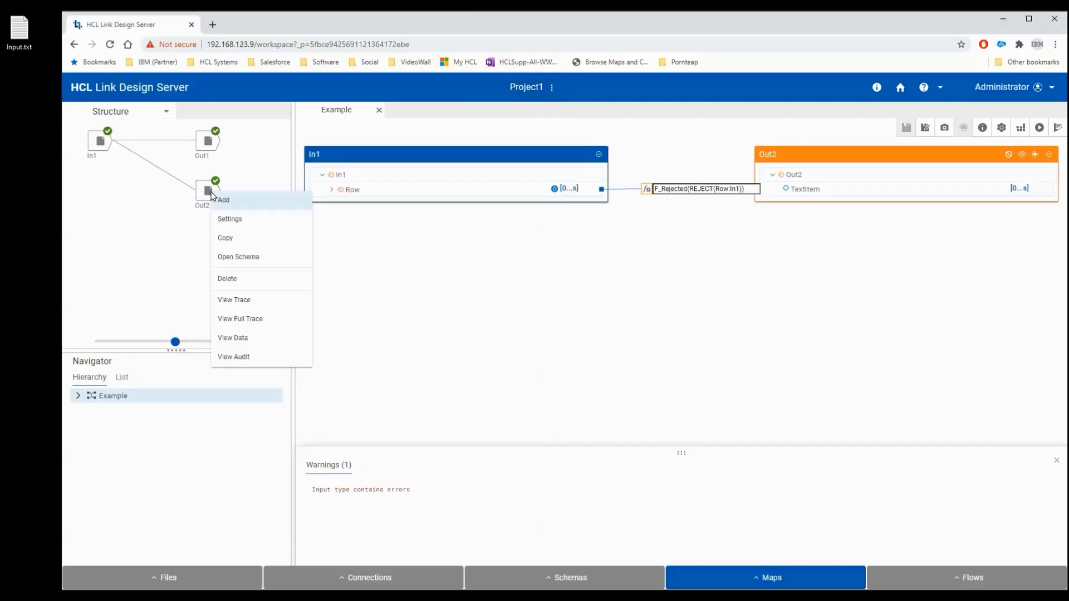
left_click(247, 337)
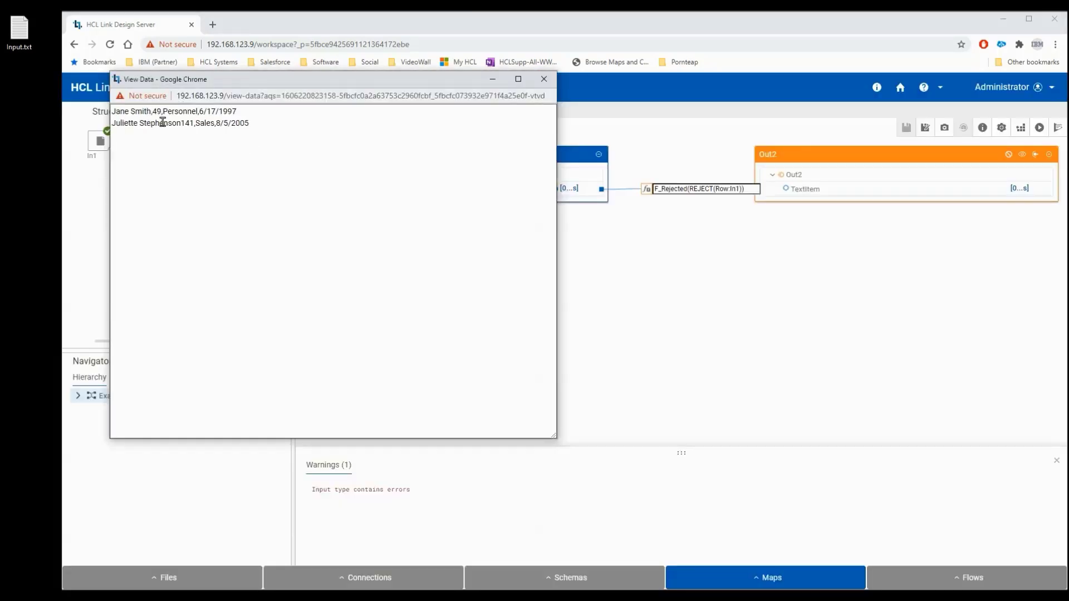
Close the Out2 data and enable warnings in the map settings, with Input Contains Errors and Input Unknown Data Found set to Fail.
left_click(544, 79)
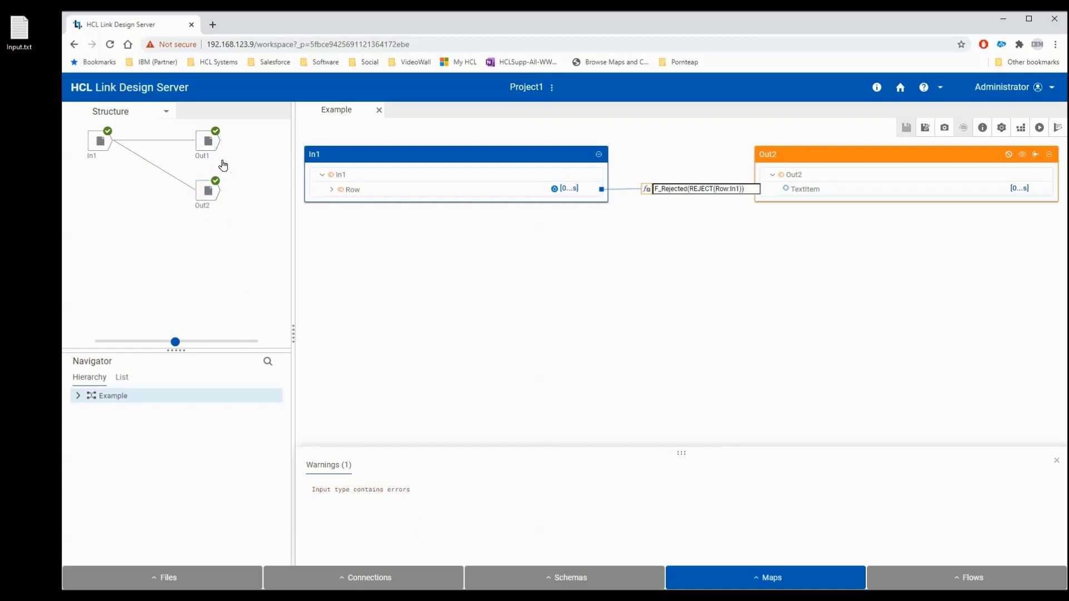
left_click(1001, 129)
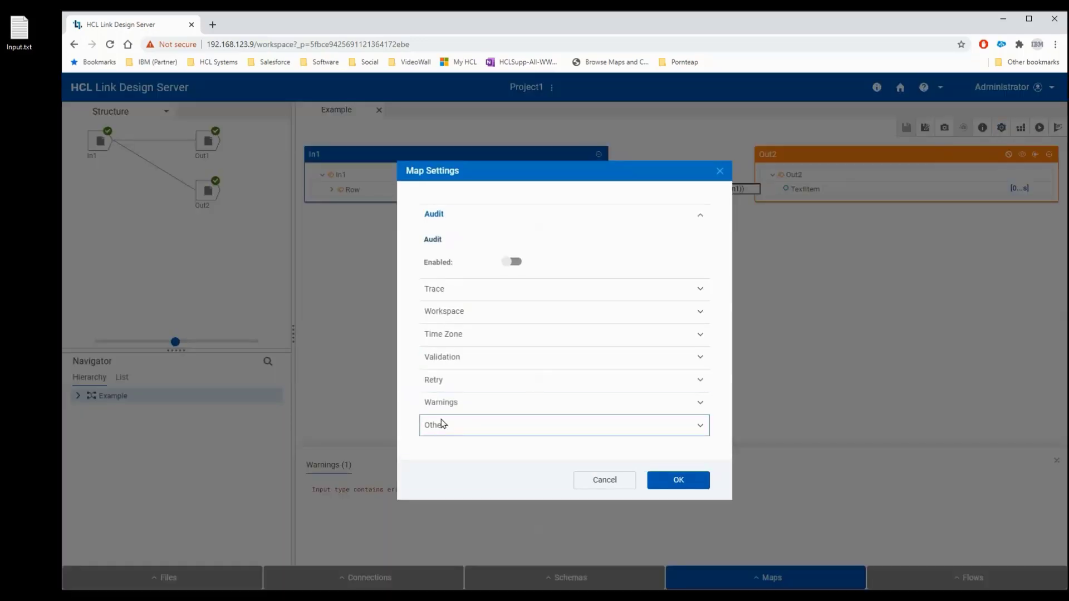
left_click(446, 406)
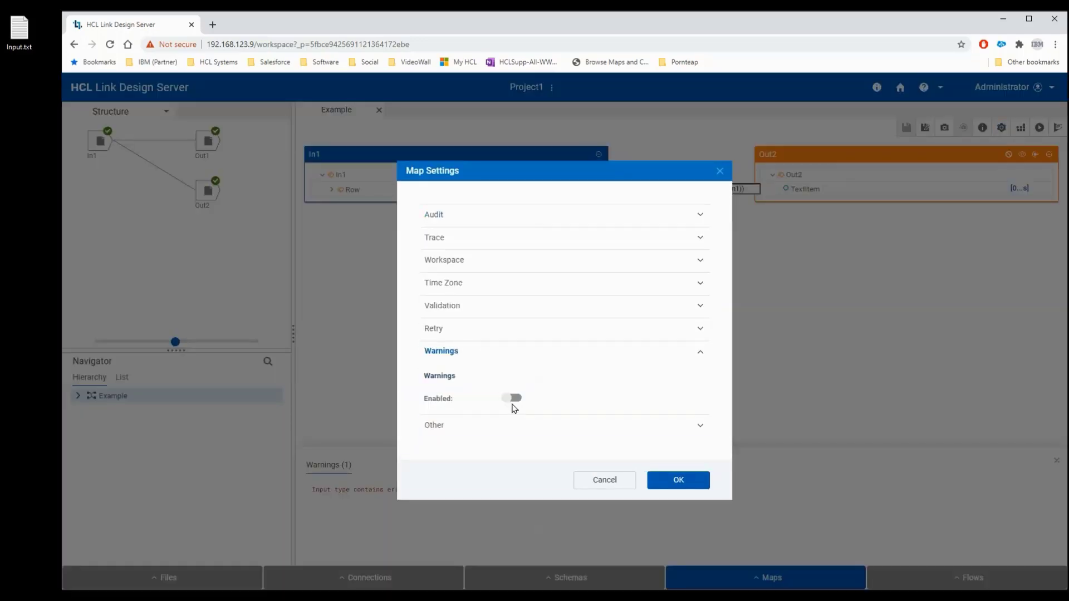
left_click(512, 399)
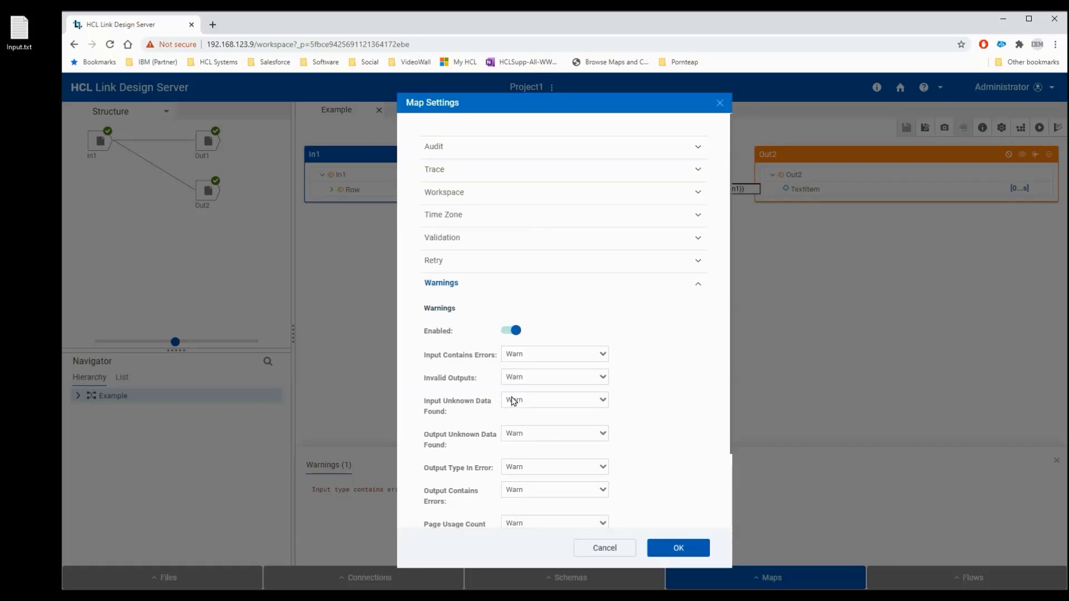
left_click(515, 359)
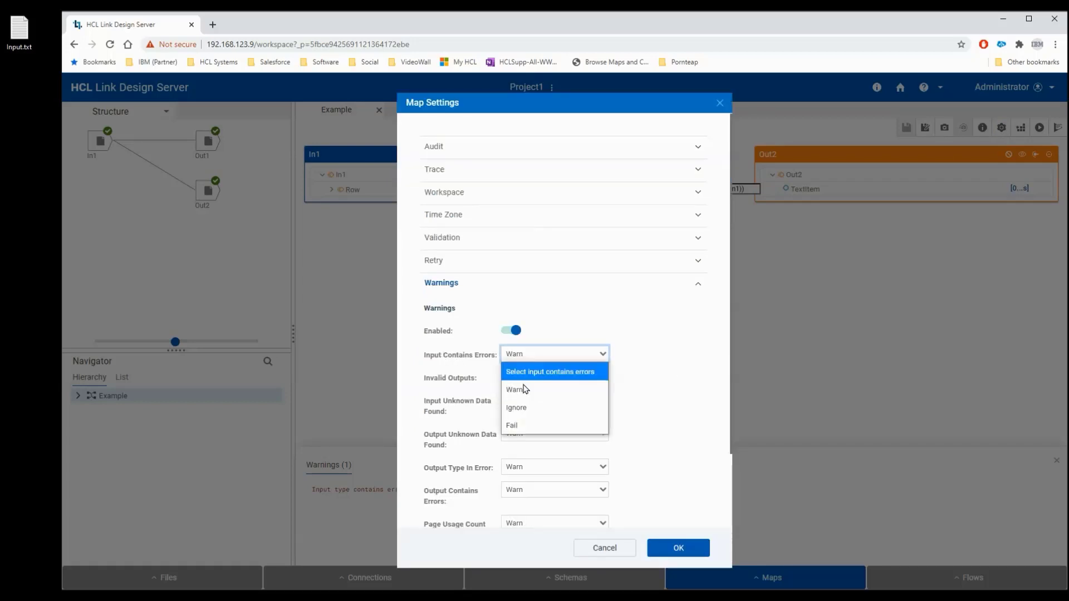
left_click(518, 426)
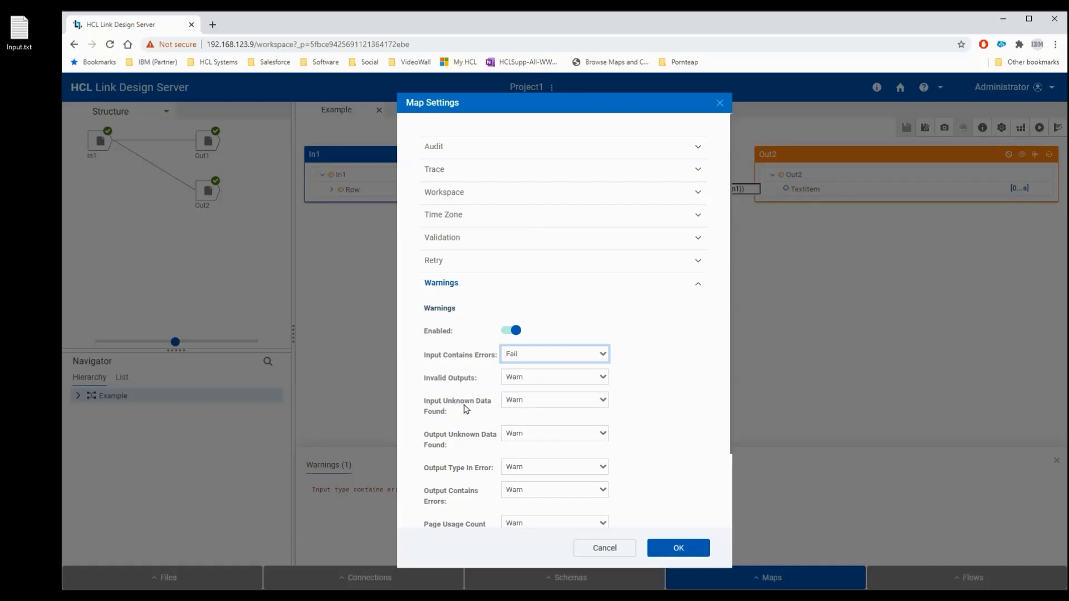
left_click(518, 401)
left_click(516, 471)
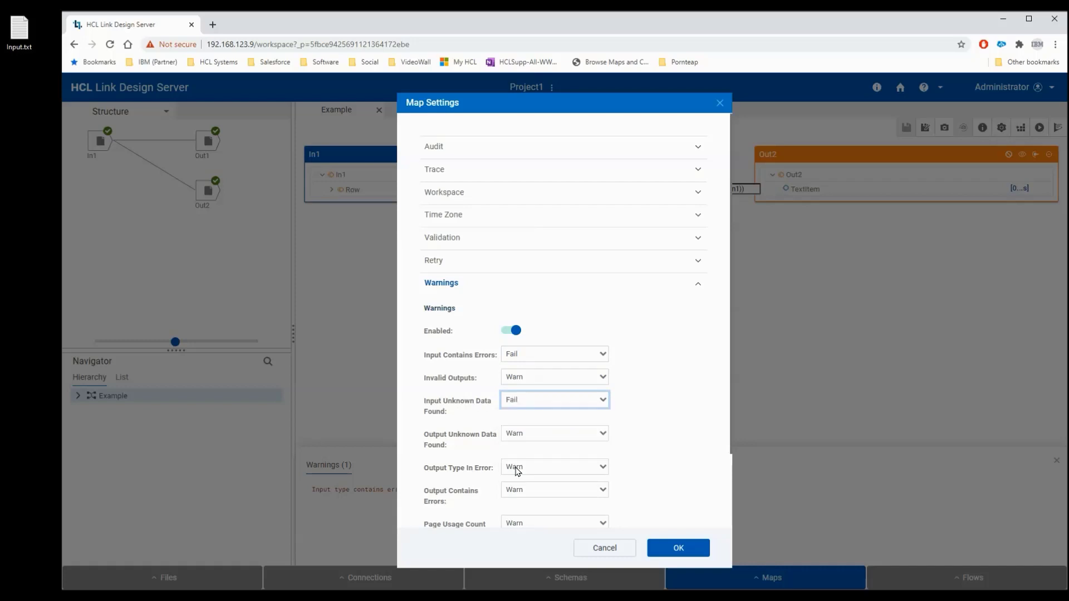
left_click(672, 549)
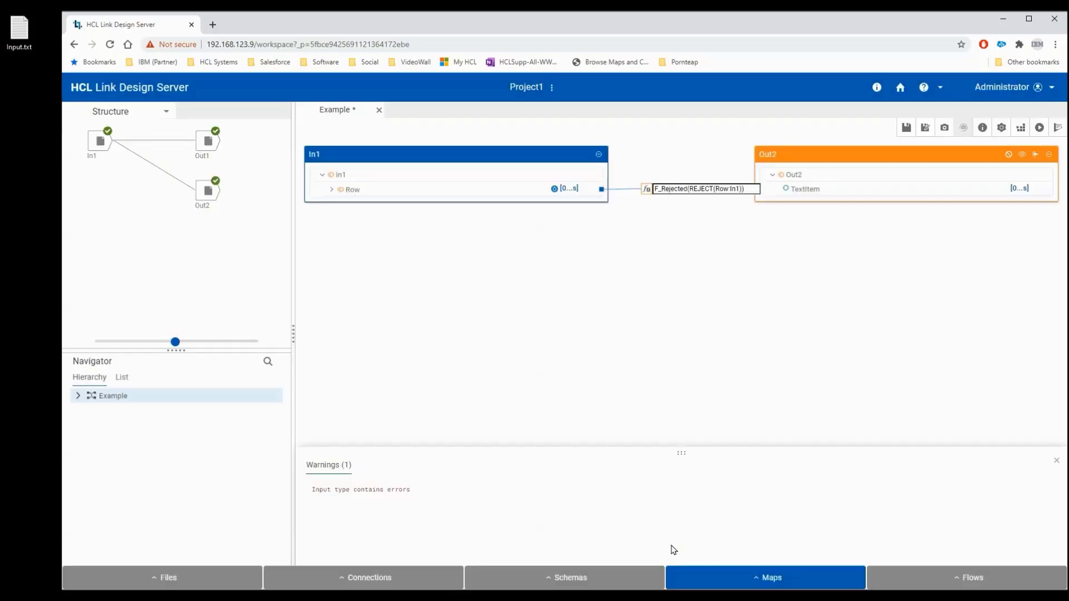
Save, build and run the Example map with the new warning settings.
left_click(908, 128)
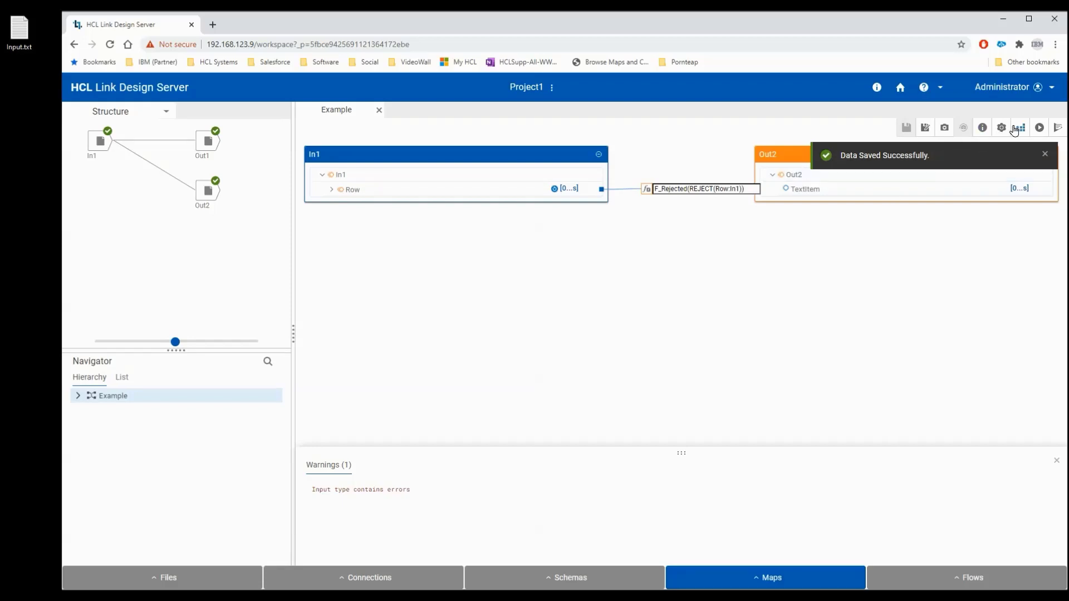
left_click(1022, 131)
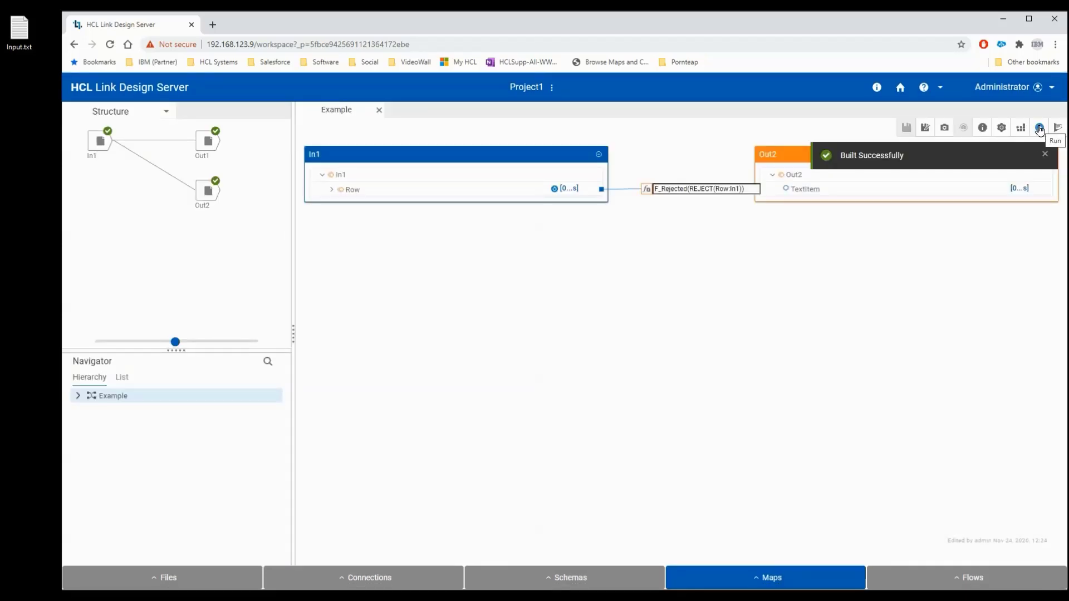
left_click(1038, 130)
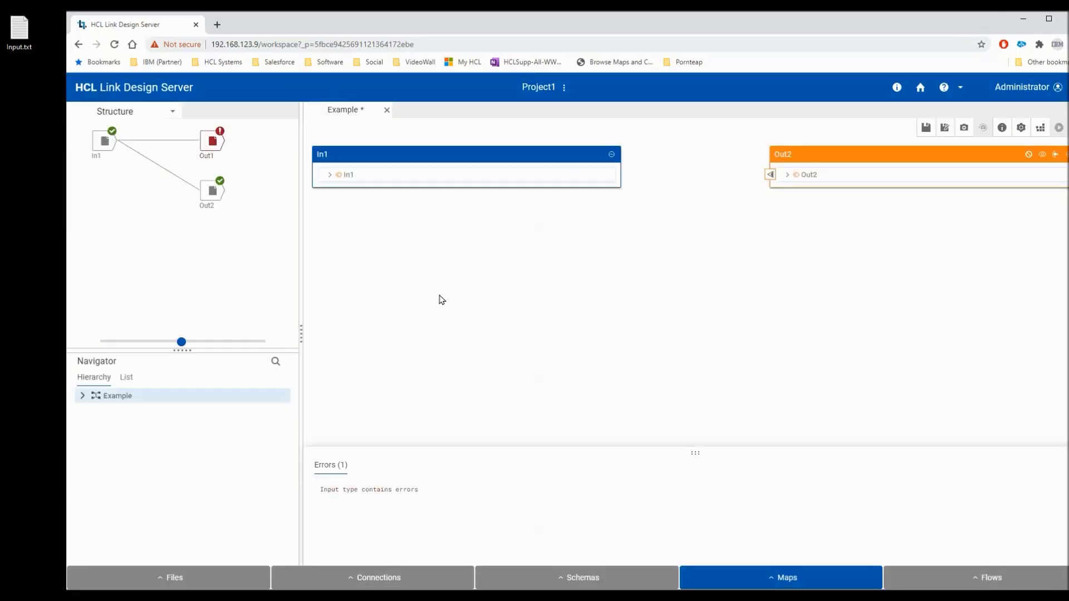
View the rejected records in the data of the Out2 card and close them.
right_click(217, 195)
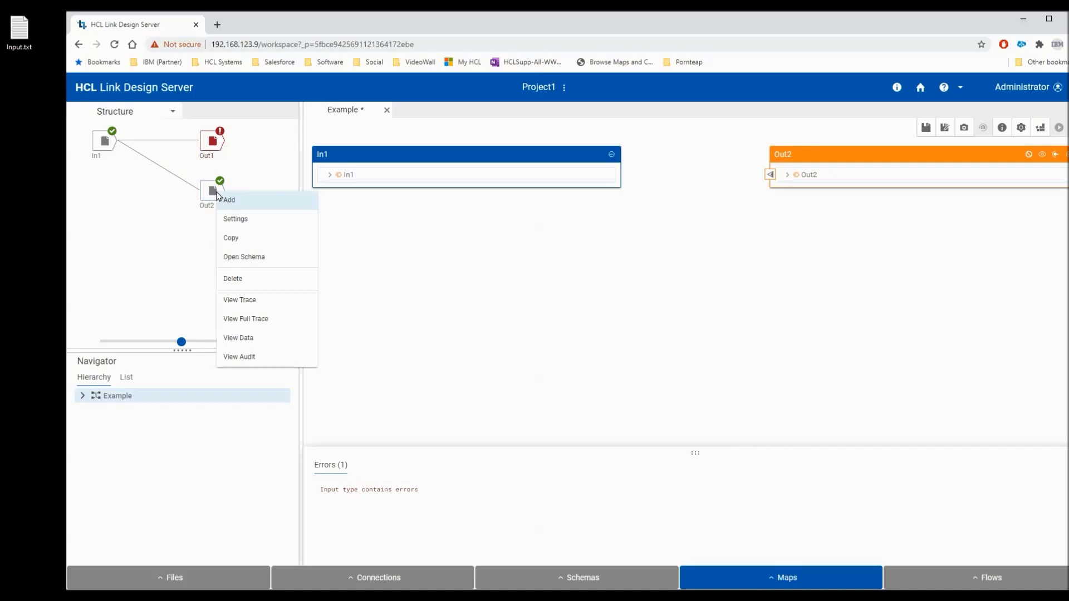
left_click(248, 339)
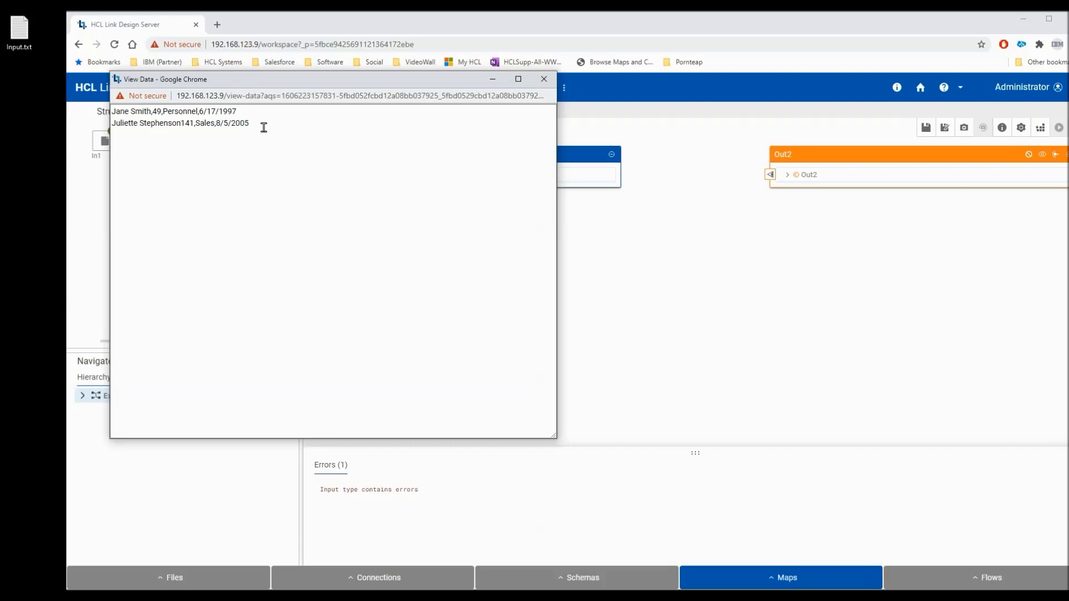
left_click(262, 131)
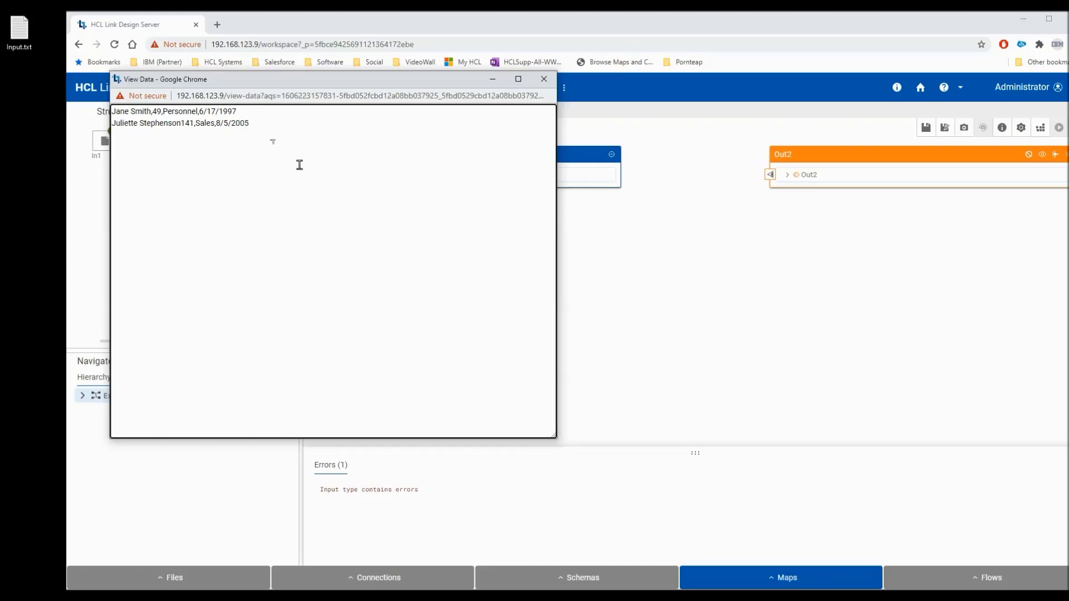
left_click(545, 79)
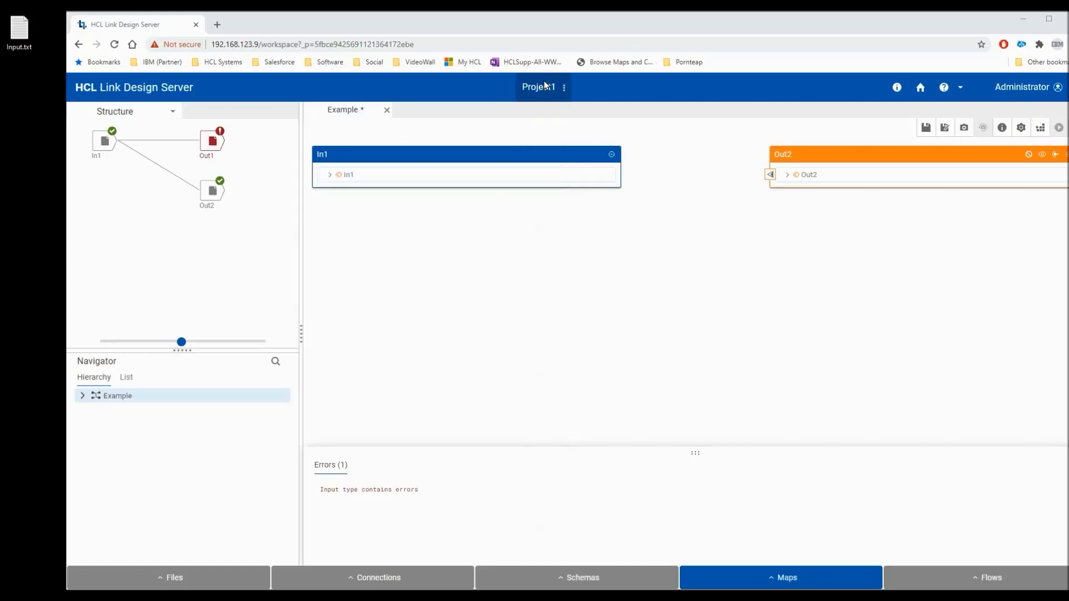
In the desktop file Input.txt, change the Personnel record's date to 17/6/1997 and correct the Sales record with a comma before 141 and its first digit deleted.
double_click(28, 38)
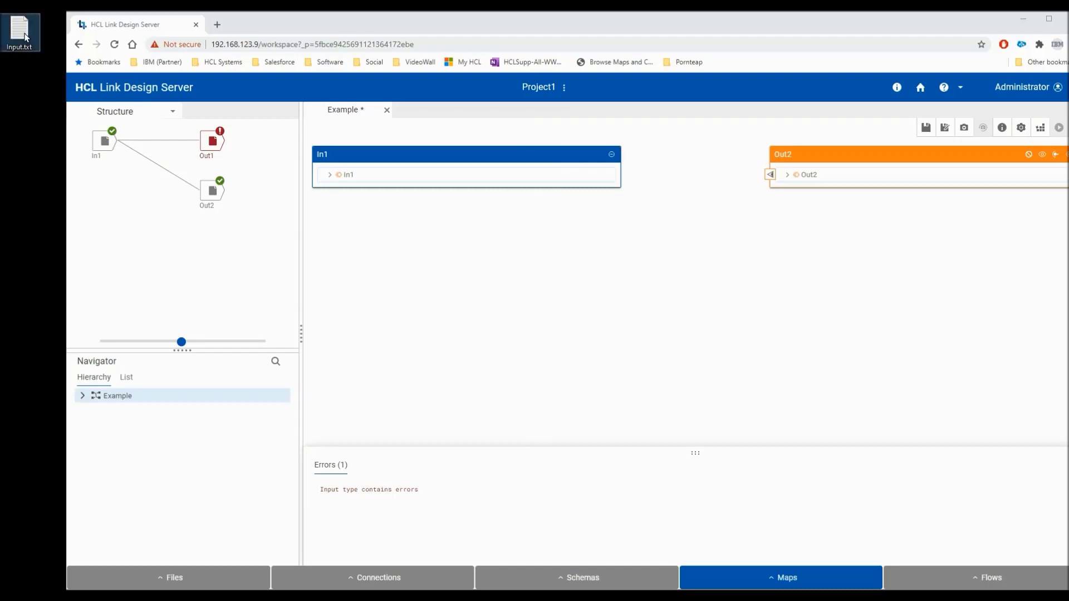
left_click(159, 179)
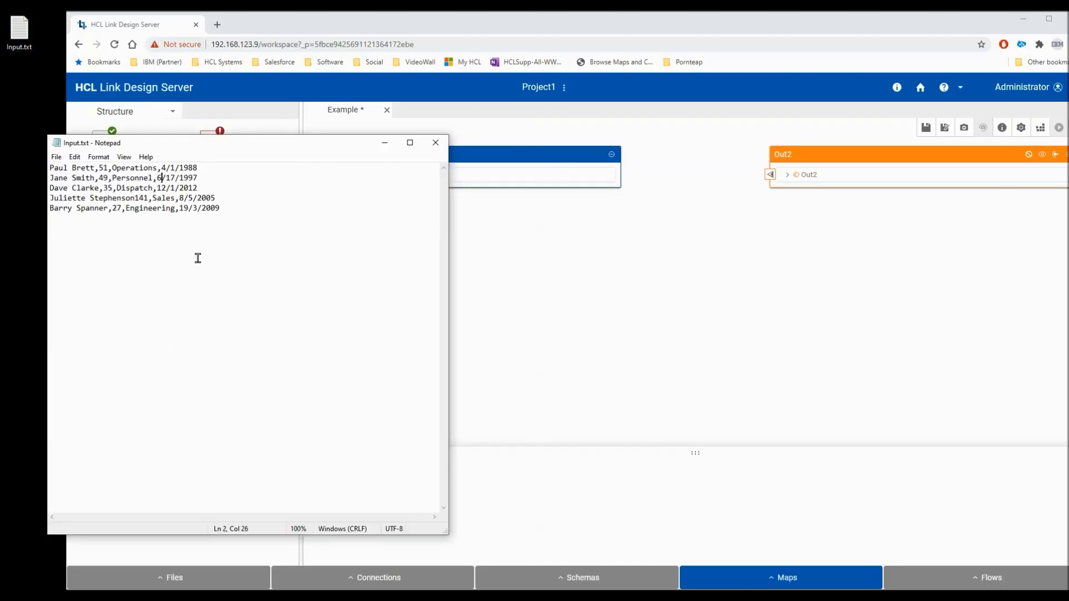
key("BackSpace")
type("17")
key("Delete")
key("Delete")
type("6")
key("Down")
type(",")
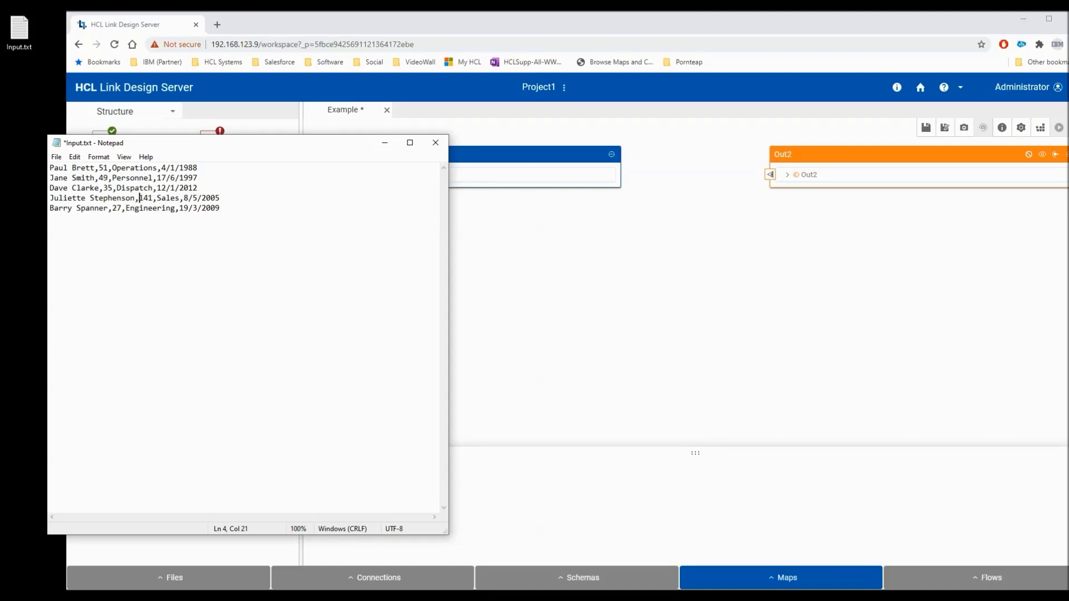
key("Delete")
left_click(433, 143)
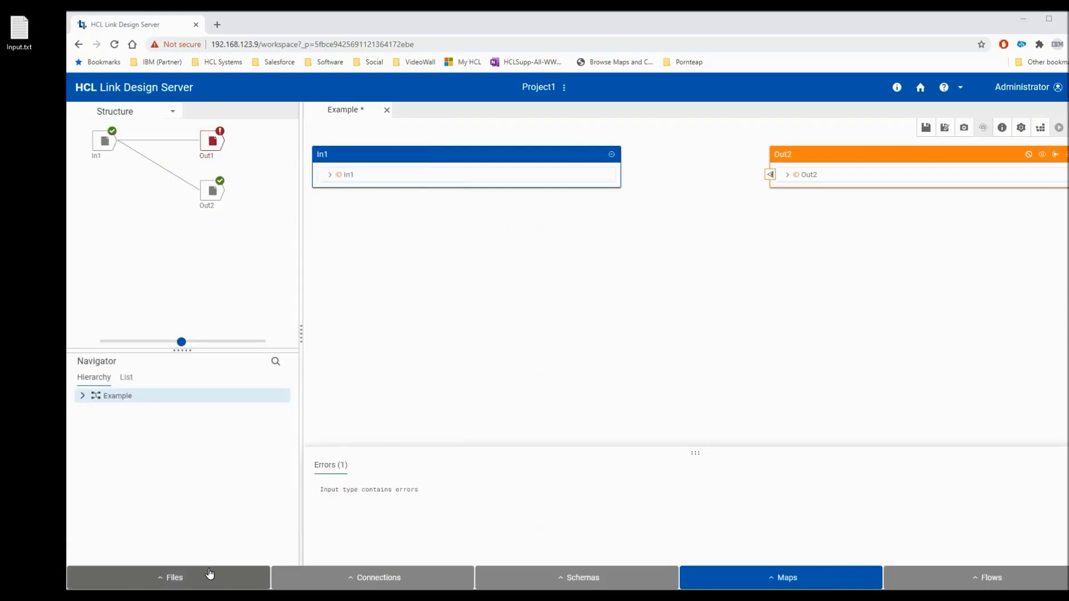
Edit the project's Input.txt file definition by attaching the corrected Input.txt from the desktop.
left_click(180, 579)
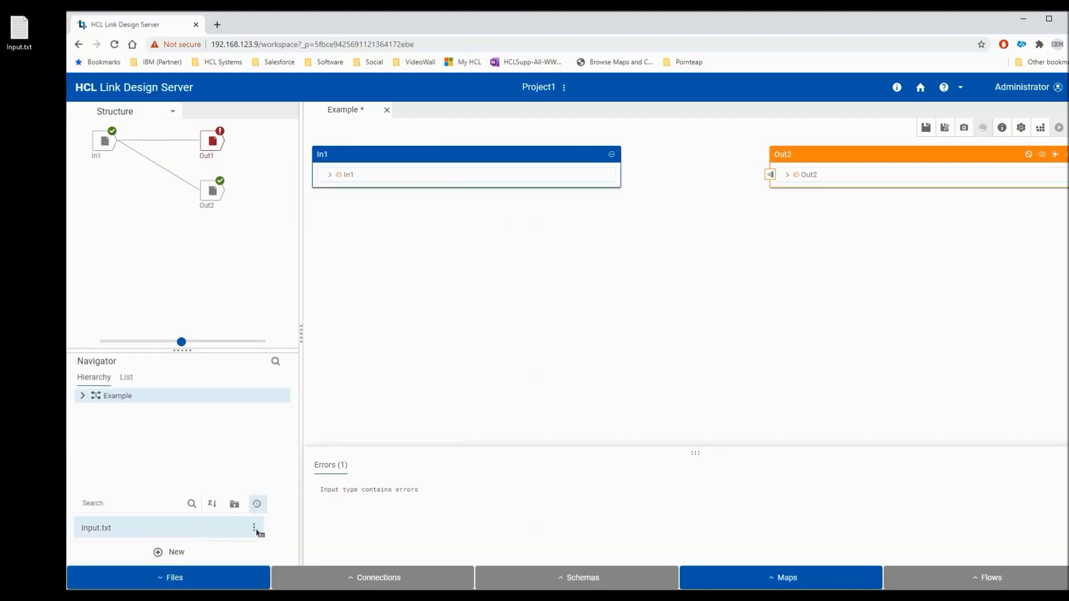
left_click(254, 529)
left_click(278, 529)
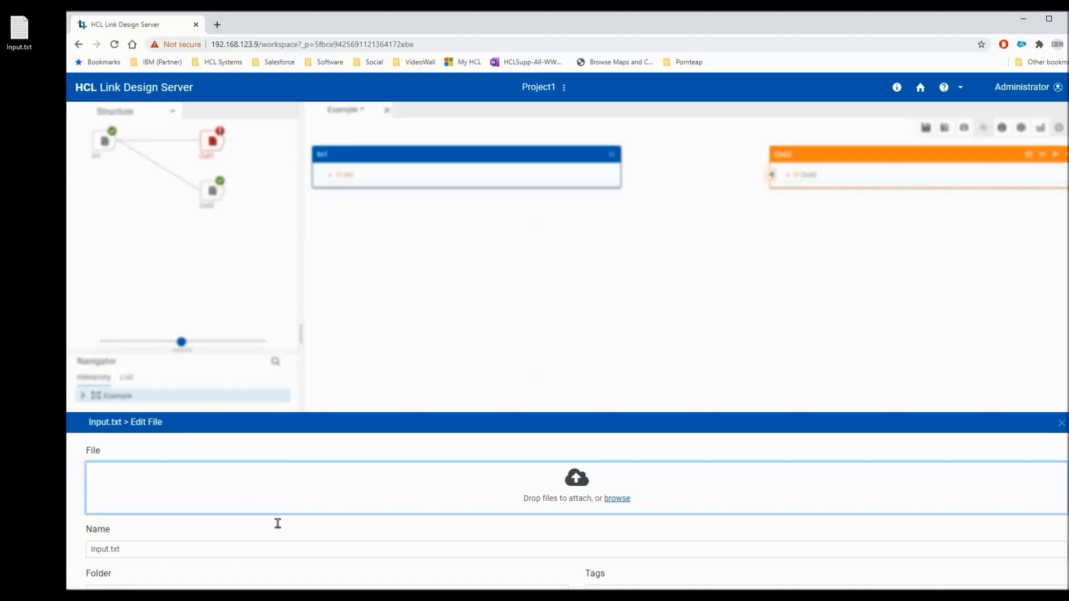
left_click(17, 33)
left_click_drag(17, 33, 547, 369)
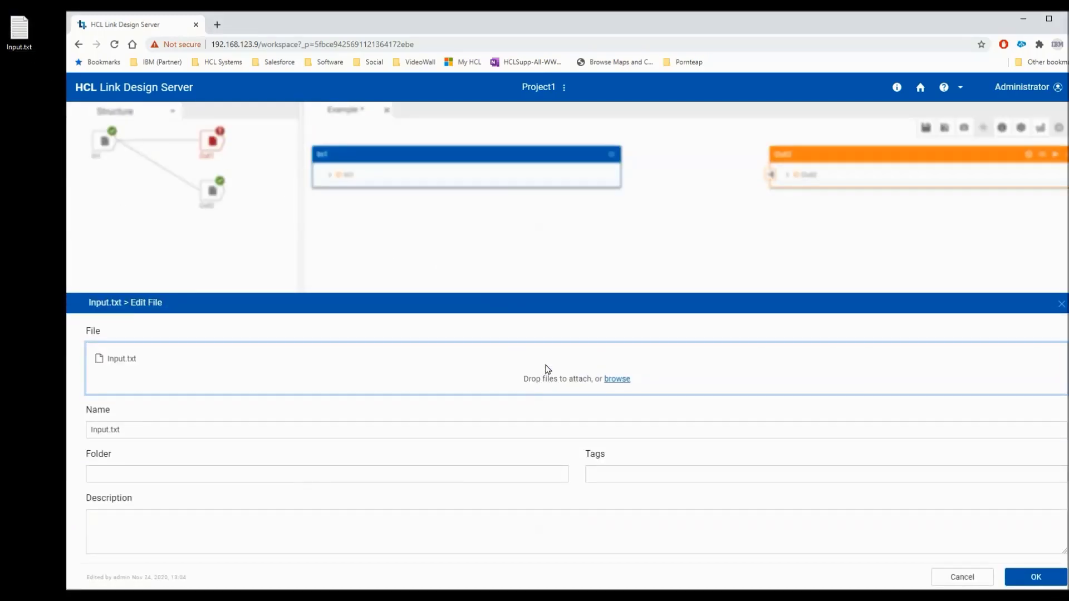
left_click(1036, 578)
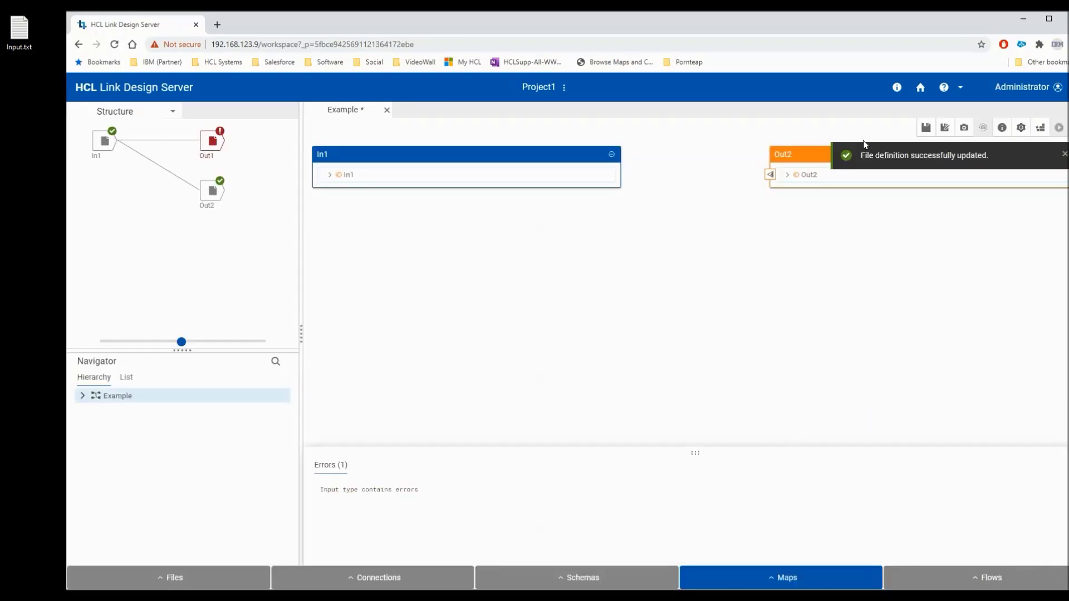
Save, rebuild and rerun the Example map against the corrected Input.txt.
left_click(926, 130)
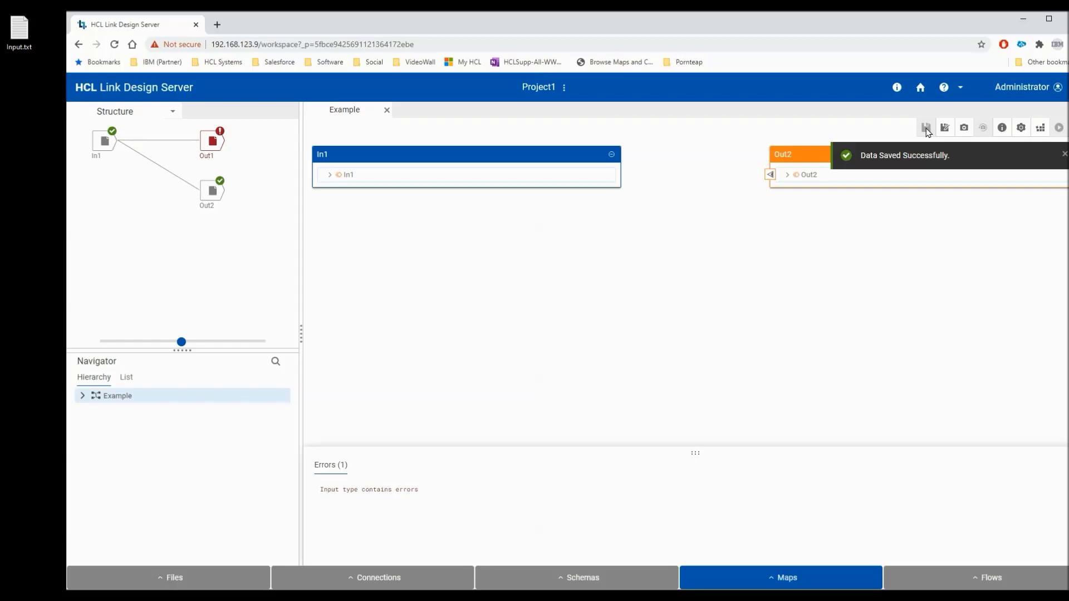
left_click(1041, 130)
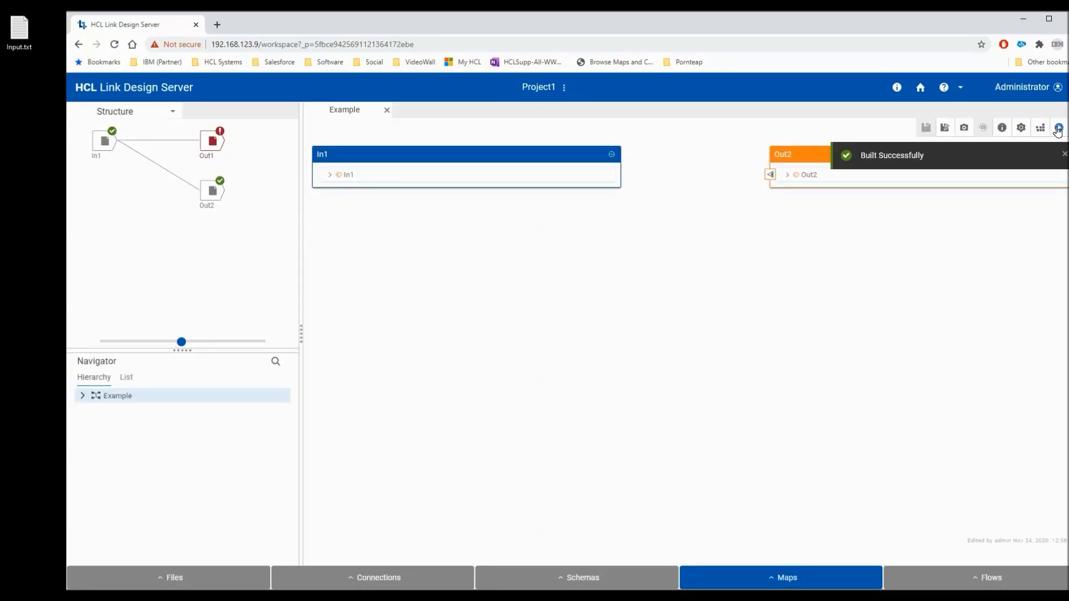
left_click(1058, 129)
View the Out2 card's data from the new run and close it.
right_click(212, 191)
left_click(254, 337)
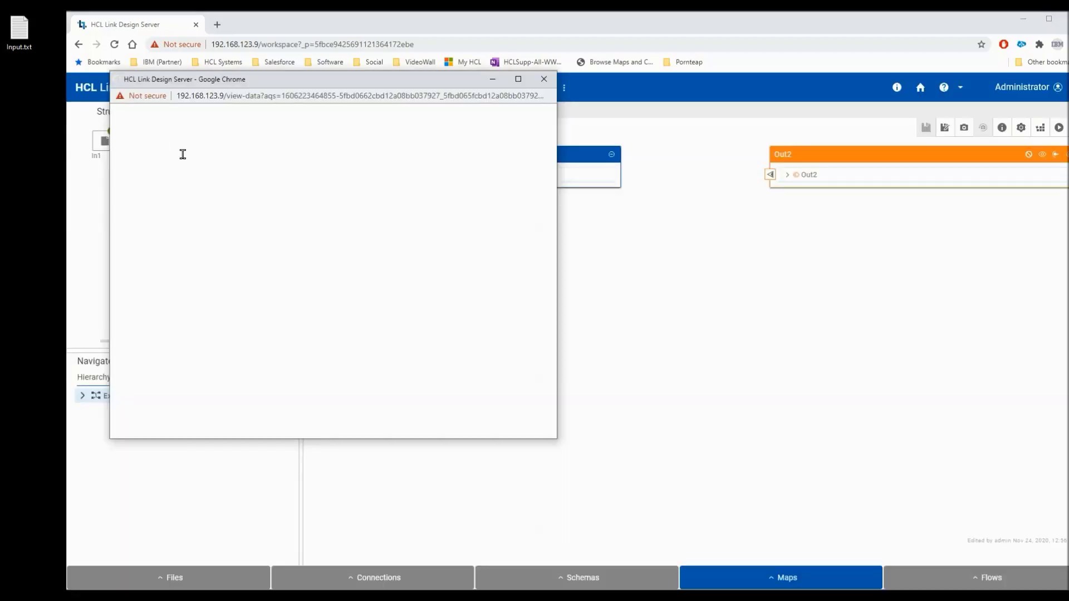
left_click(545, 79)
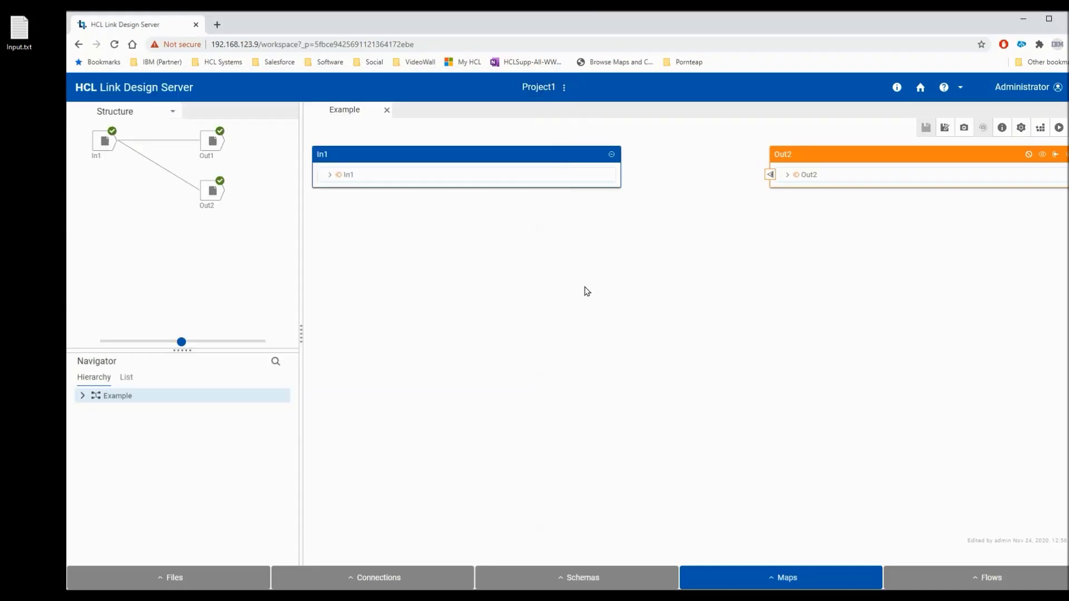